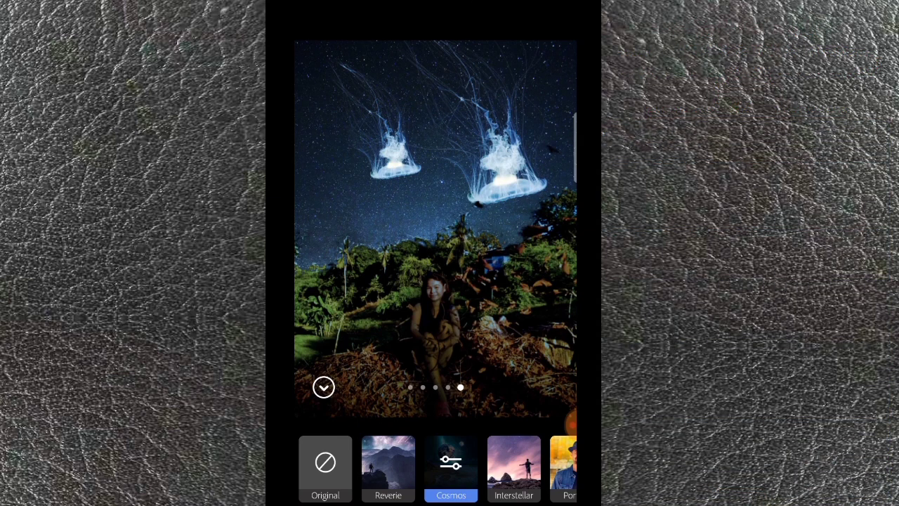
- Compare Cosmos sky variations, then give the standing girl's photo the purple Interstellar starry sky
click(323, 387)
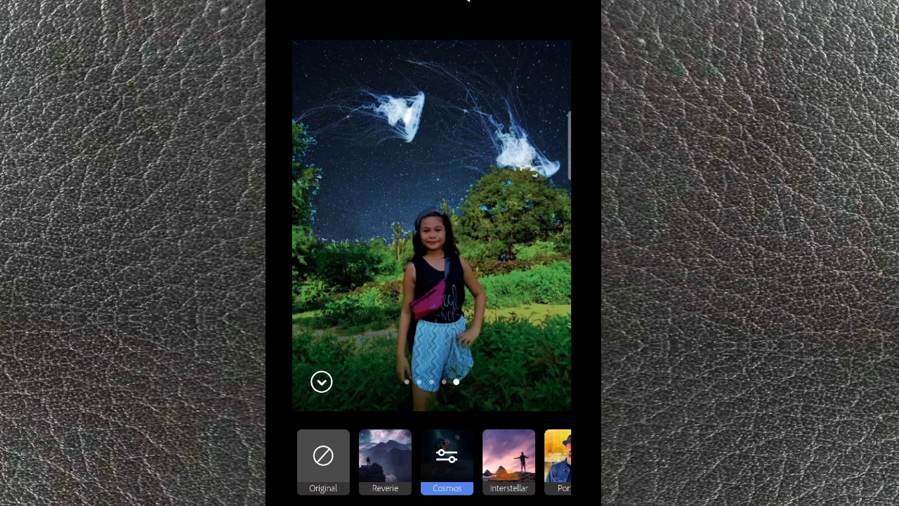
drag(372, 267, 416, 268)
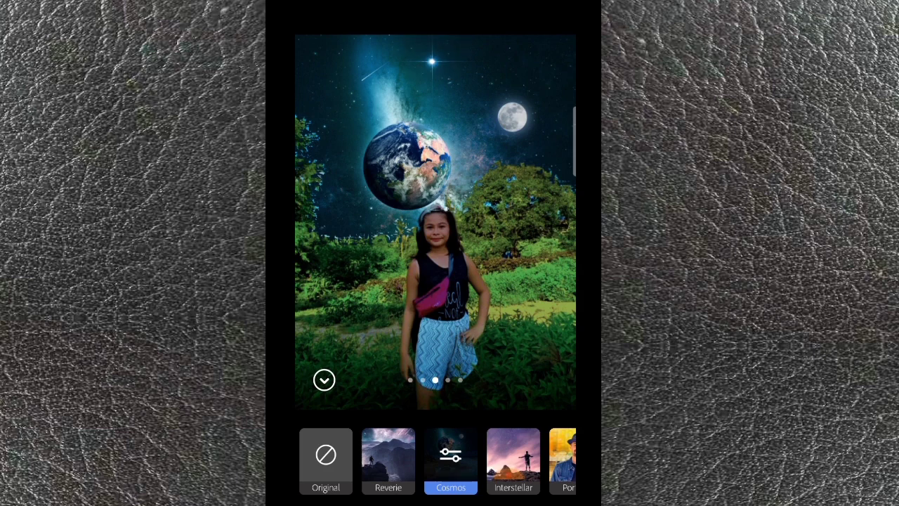
drag(438, 221, 505, 215)
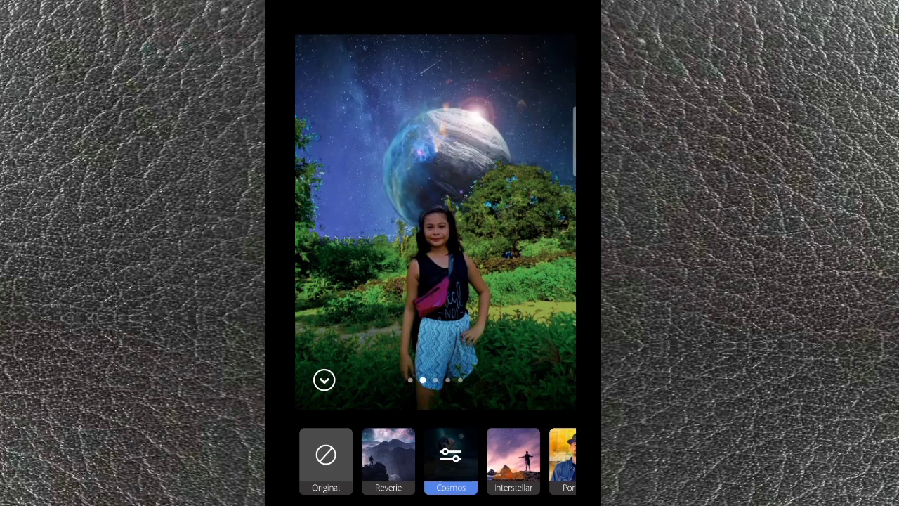
drag(537, 478, 481, 481)
click(473, 462)
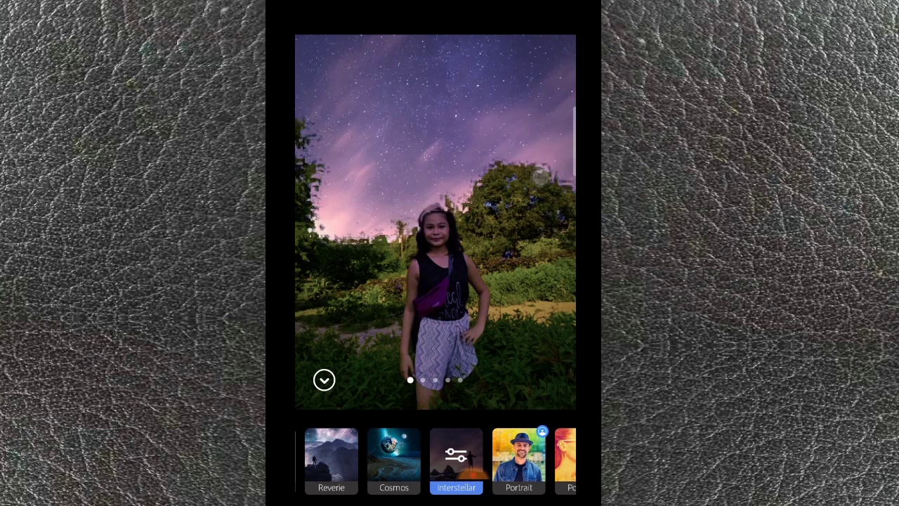
- Preview the Artful and Scenery looks on the standing girl's photo
scroll(435, 461, right, 2)
scroll(435, 461, right, 2)
scroll(436, 461, right, 5)
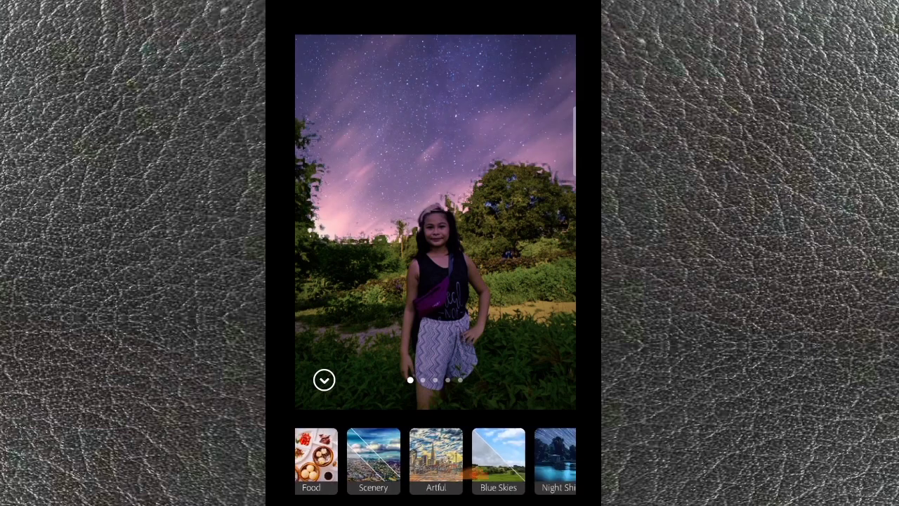
click(422, 460)
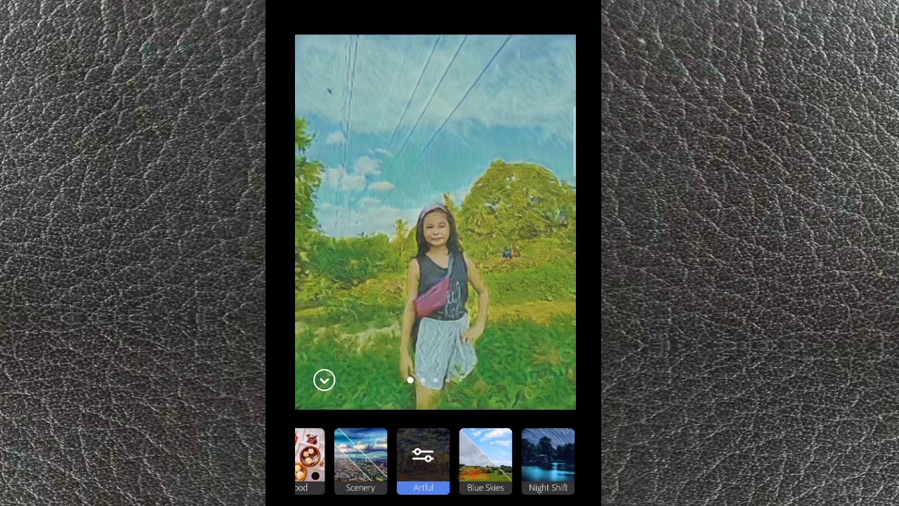
click(361, 460)
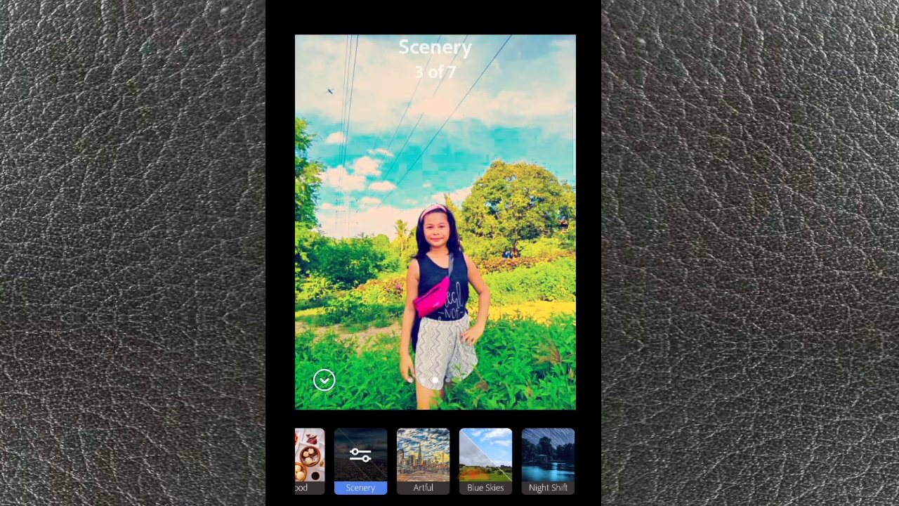
- Apply Night Shift, view its second to fourth sky variations, then bring up the gallery
click(548, 456)
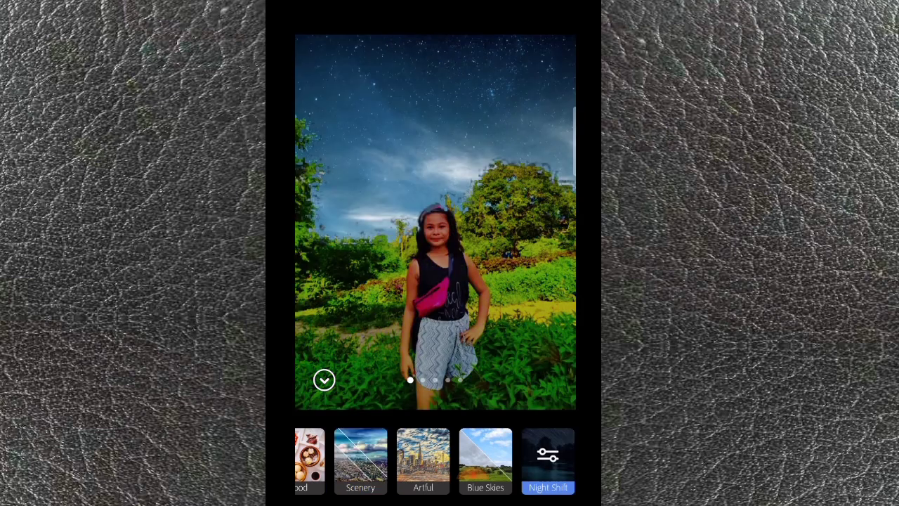
click(323, 197)
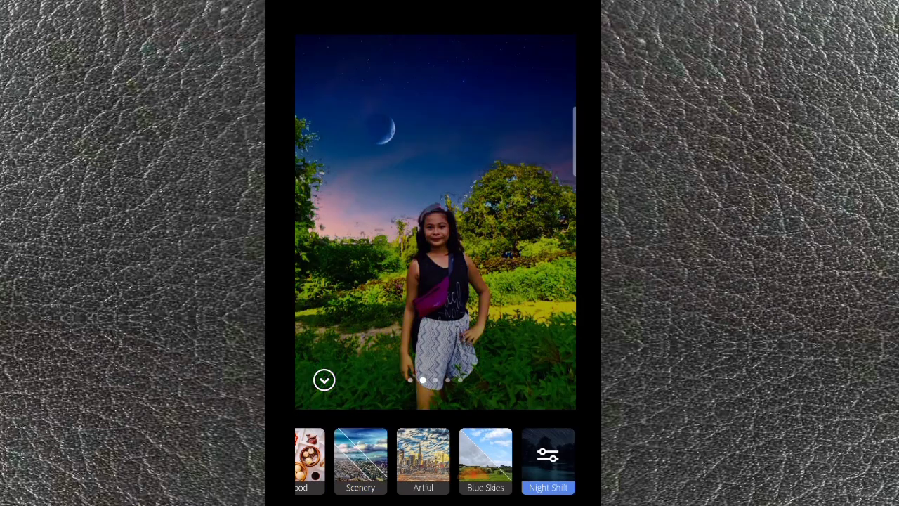
click(427, 201)
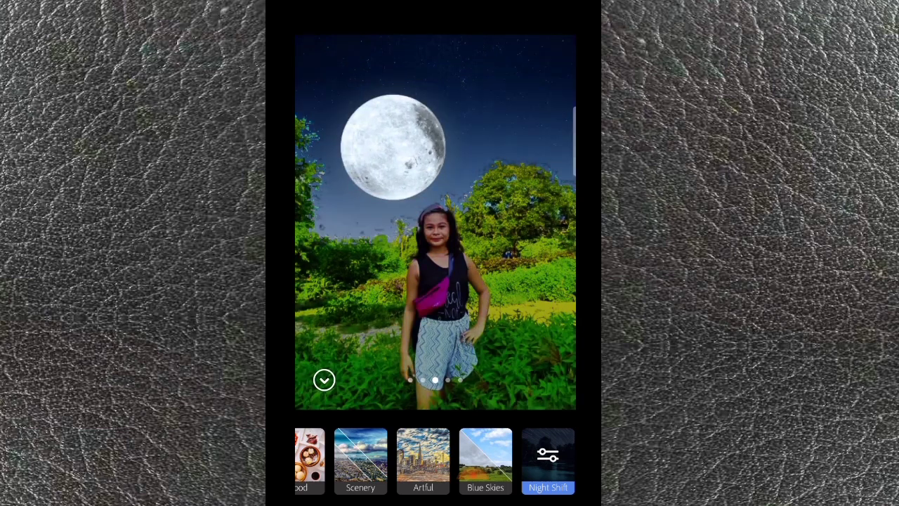
click(419, 231)
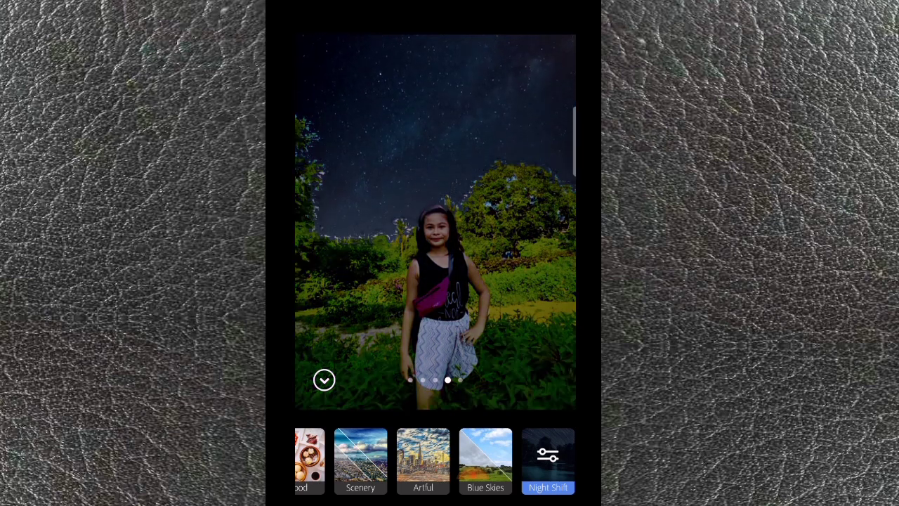
click(475, 461)
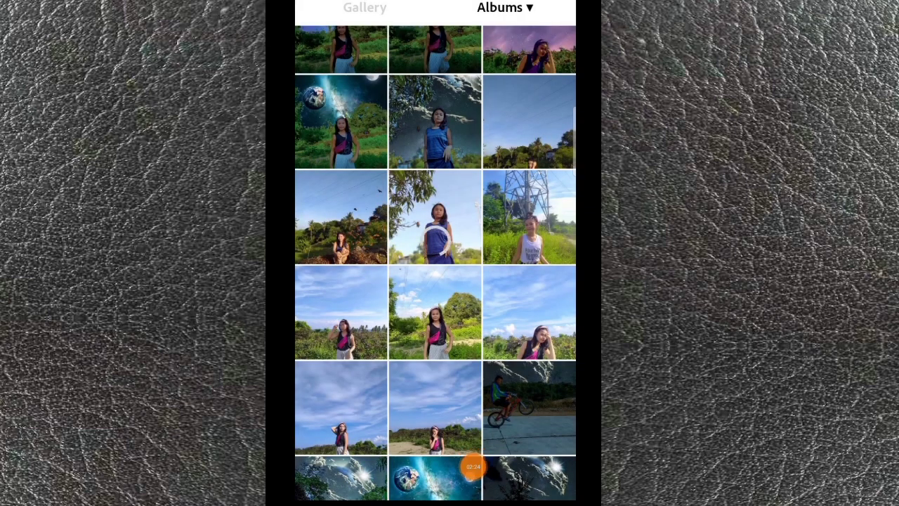
- Open the seated girl's palm-tree photo and apply the Cosmos lens
click(340, 218)
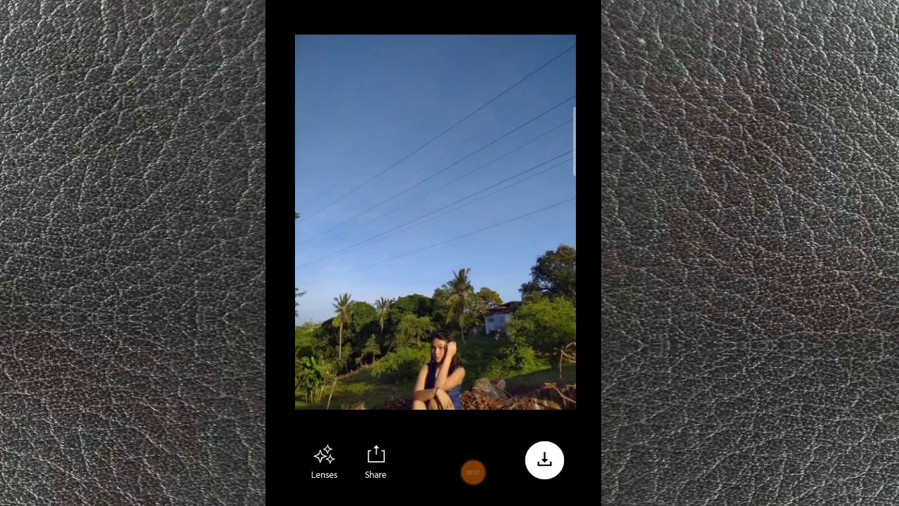
mouse_move(474, 463)
mouse_down()
mouse_move(497, 415)
mouse_move(498, 462)
mouse_up()
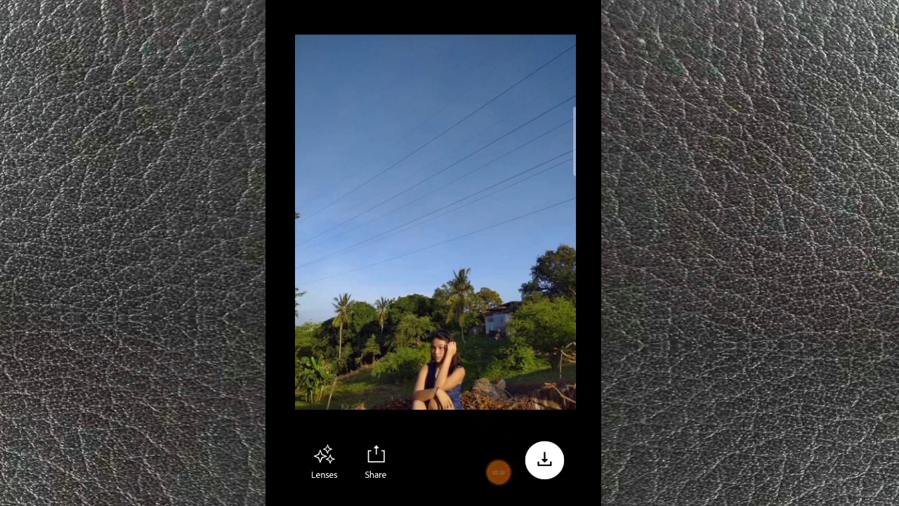
click(324, 458)
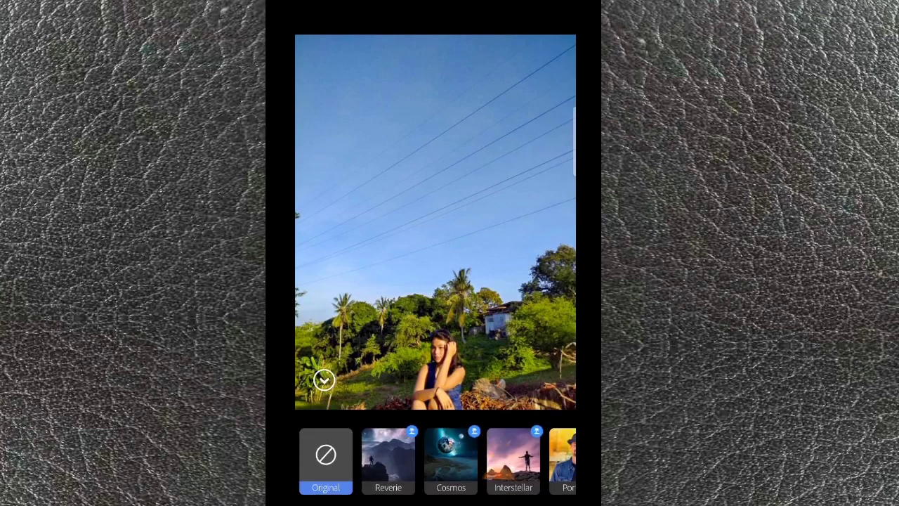
click(451, 457)
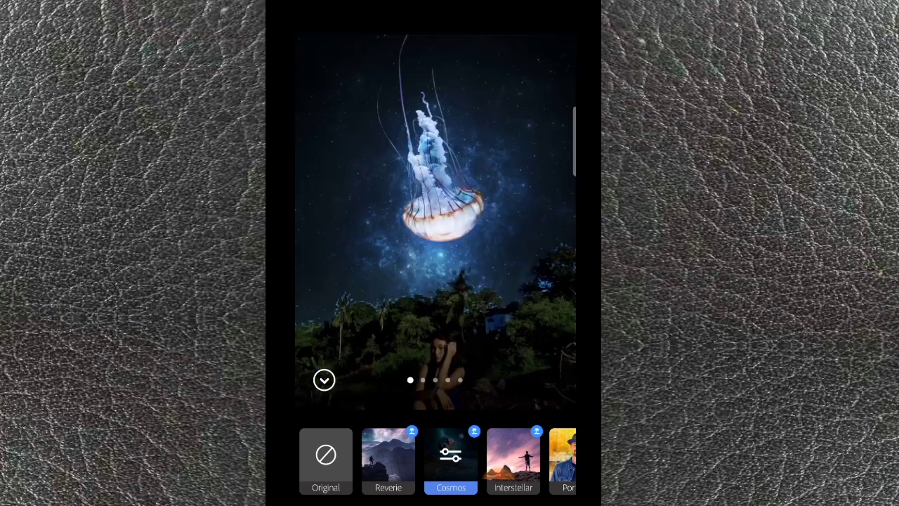
- Switch to the second Cosmos variation with a large planet over the Milky Way
drag(484, 363, 380, 375)
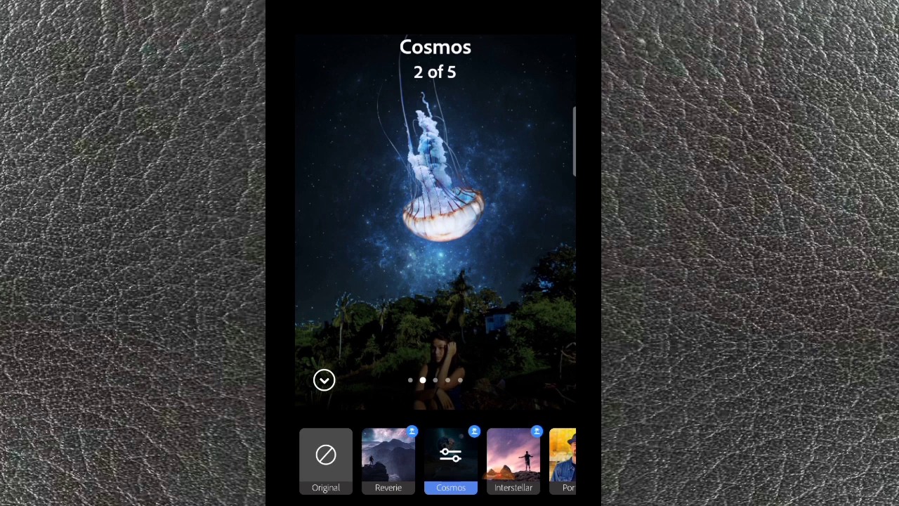
drag(485, 280, 379, 288)
click(324, 379)
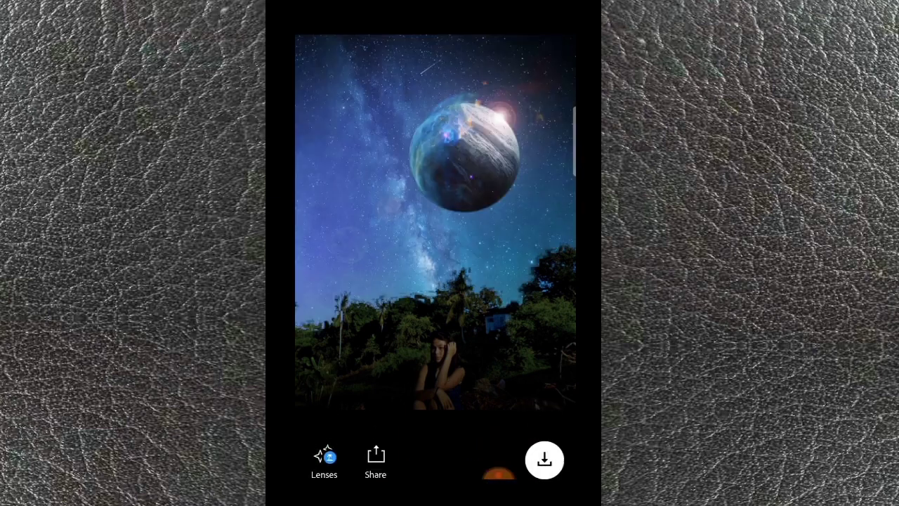
click(323, 457)
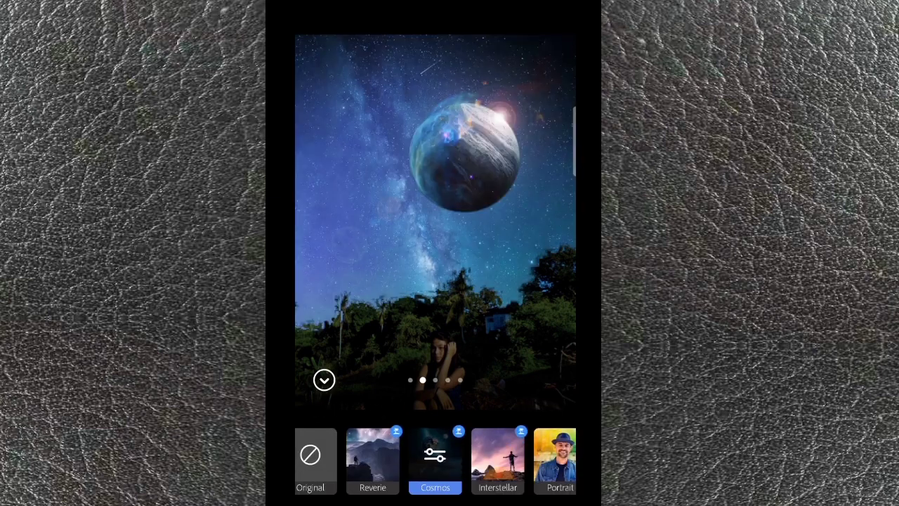
- Set the Cosmos properties to darkness 0 and filter intensity 40, then close them
click(436, 456)
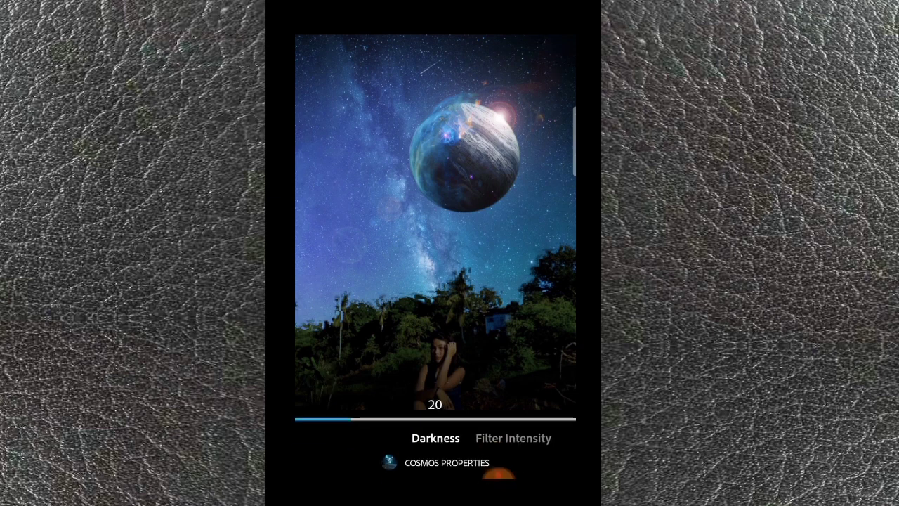
click(512, 438)
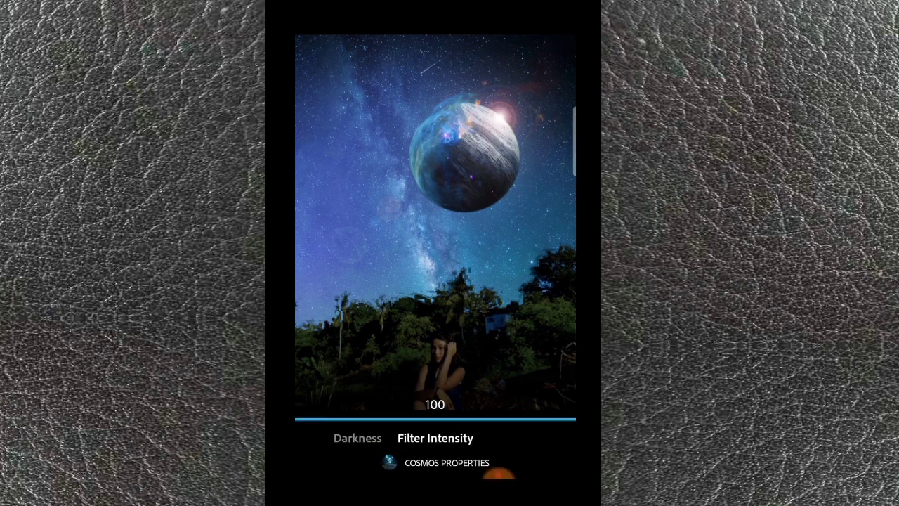
click(373, 437)
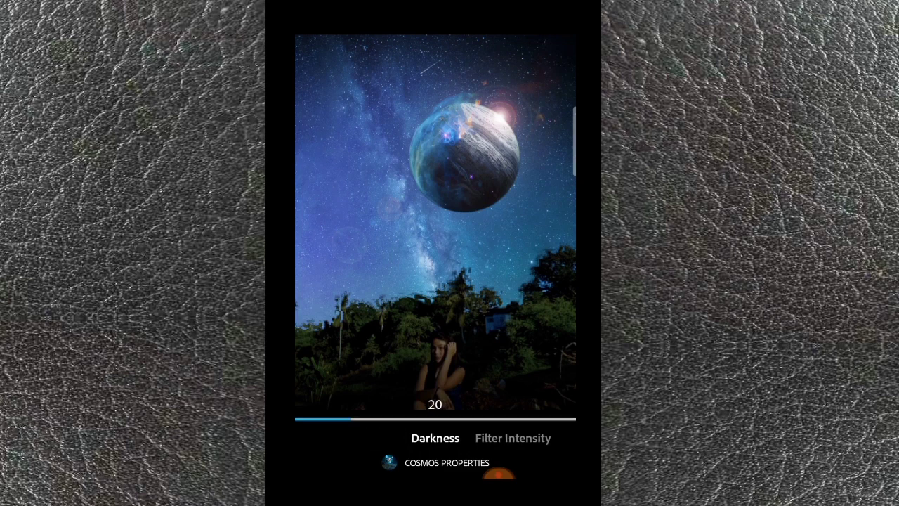
mouse_move(448, 351)
mouse_down()
mouse_move(559, 342)
mouse_move(333, 386)
mouse_up()
mouse_move(417, 361)
mouse_down()
mouse_move(372, 365)
mouse_move(532, 350)
mouse_move(315, 375)
mouse_up()
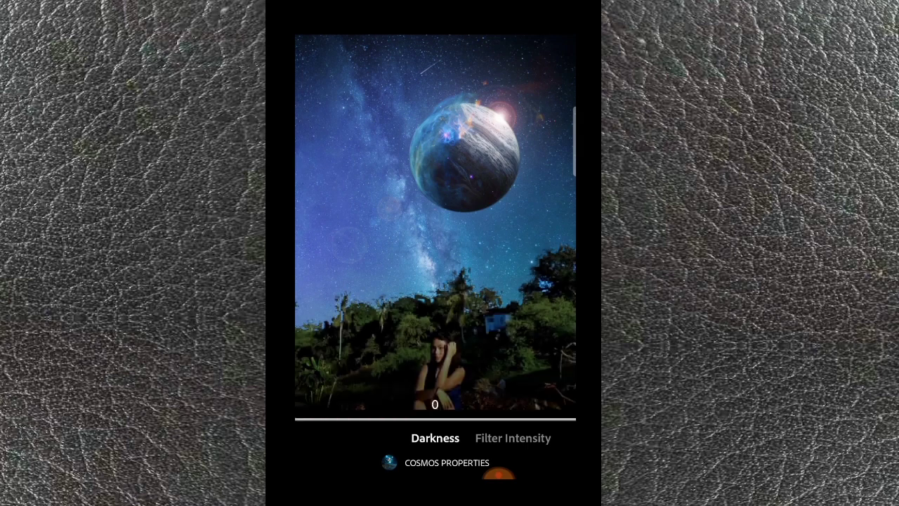
click(516, 438)
mouse_move(440, 359)
mouse_down()
mouse_move(541, 345)
mouse_move(345, 378)
mouse_up()
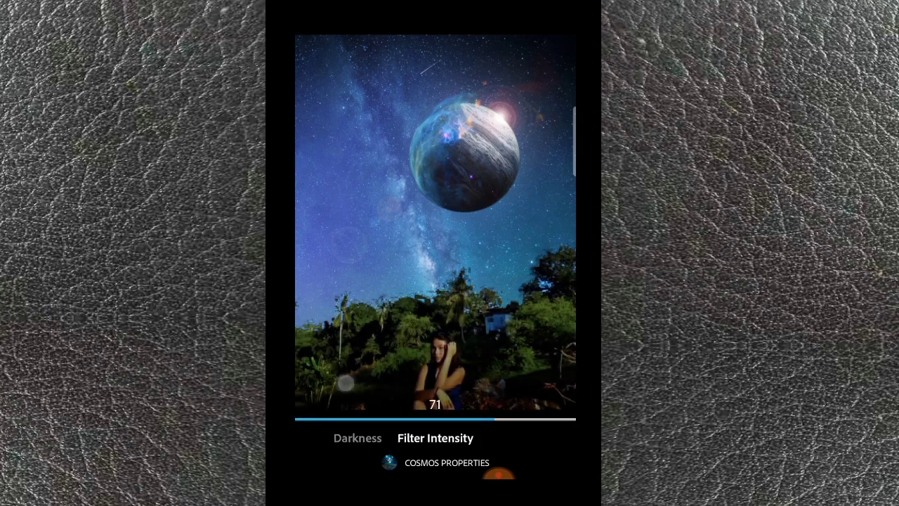
drag(413, 381, 352, 385)
drag(461, 382, 440, 380)
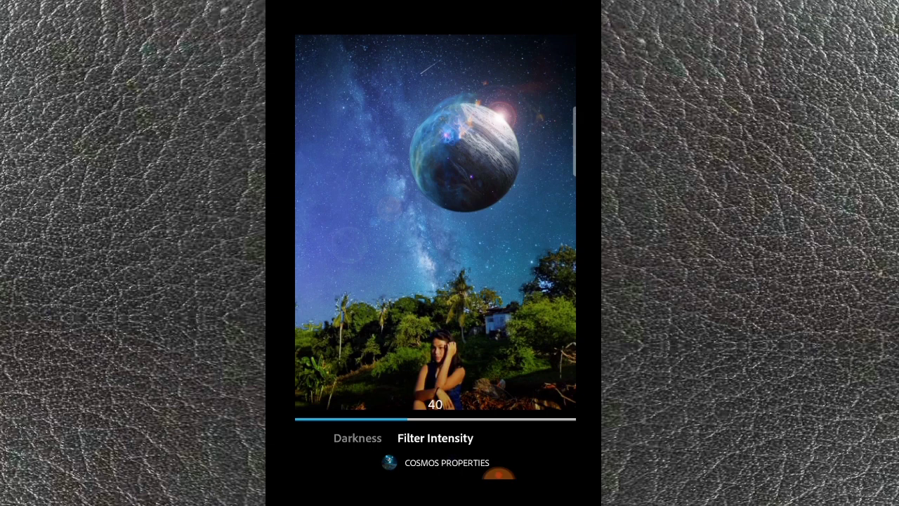
click(498, 475)
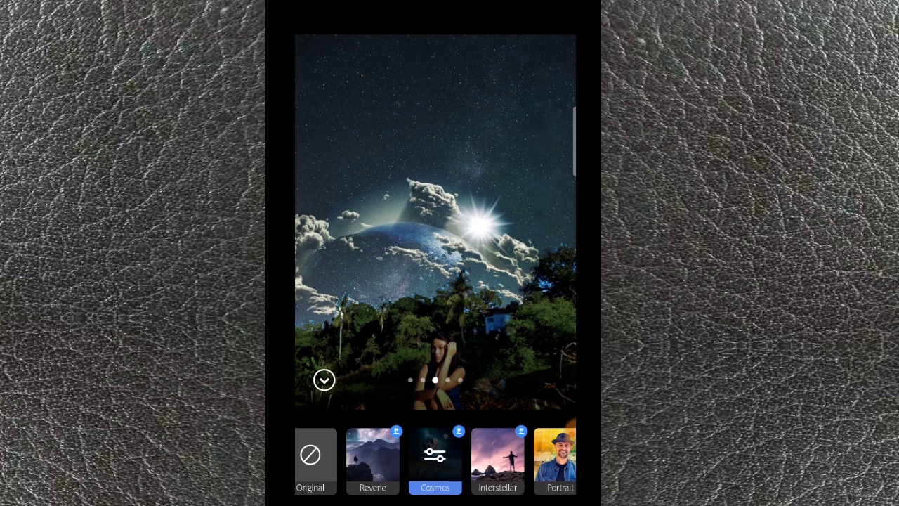
- Raise the Cosmos darkness slightly and lower filter intensity to about 50
click(435, 455)
click(513, 437)
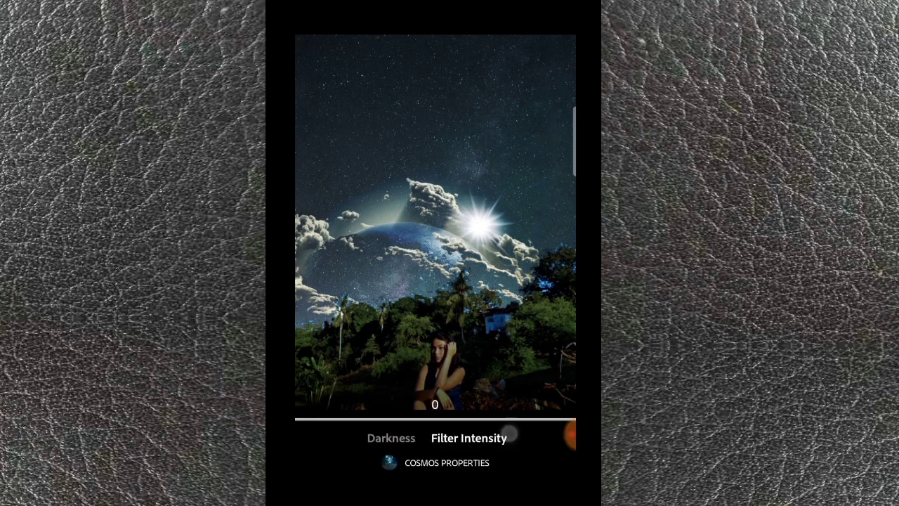
click(363, 438)
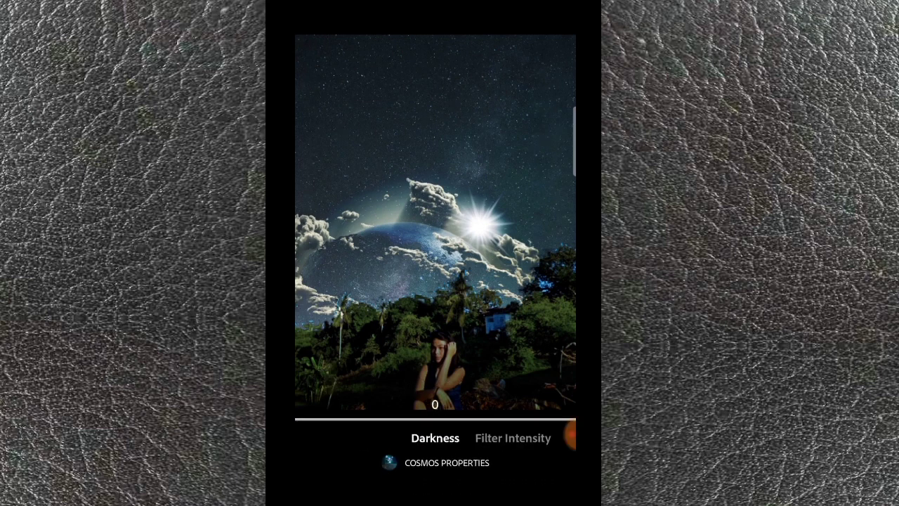
mouse_move(351, 427)
mouse_down()
mouse_move(548, 435)
mouse_move(424, 461)
mouse_move(316, 450)
mouse_up()
click(512, 438)
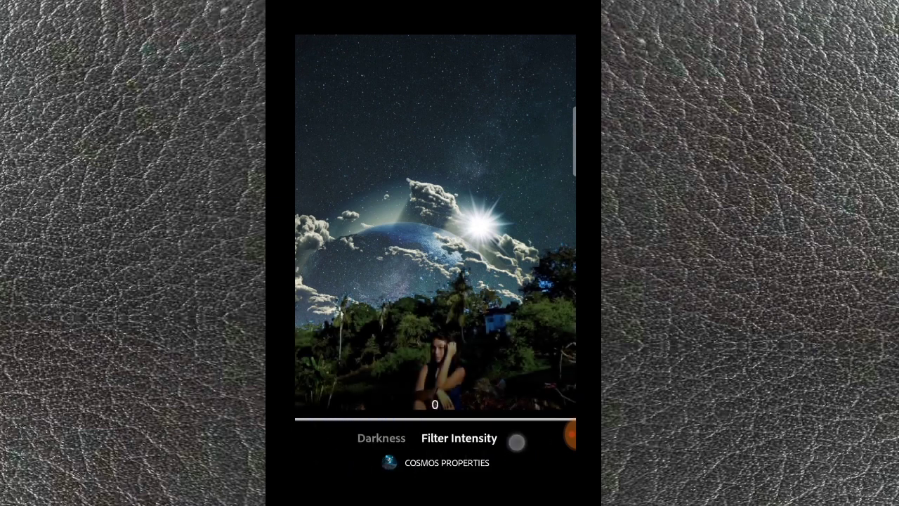
mouse_move(441, 430)
mouse_down()
mouse_move(367, 438)
mouse_move(314, 426)
mouse_up()
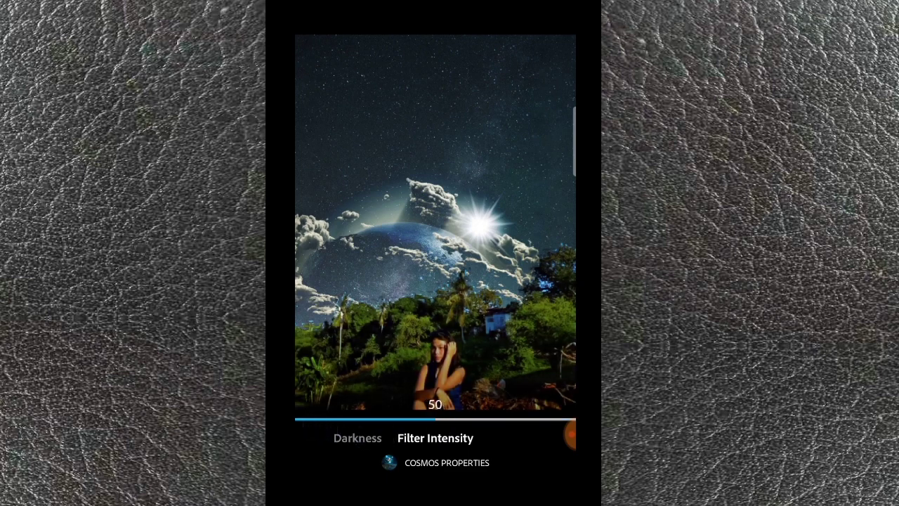
- Save the seated girl's cloud-planet Cosmos edit to the device
click(570, 436)
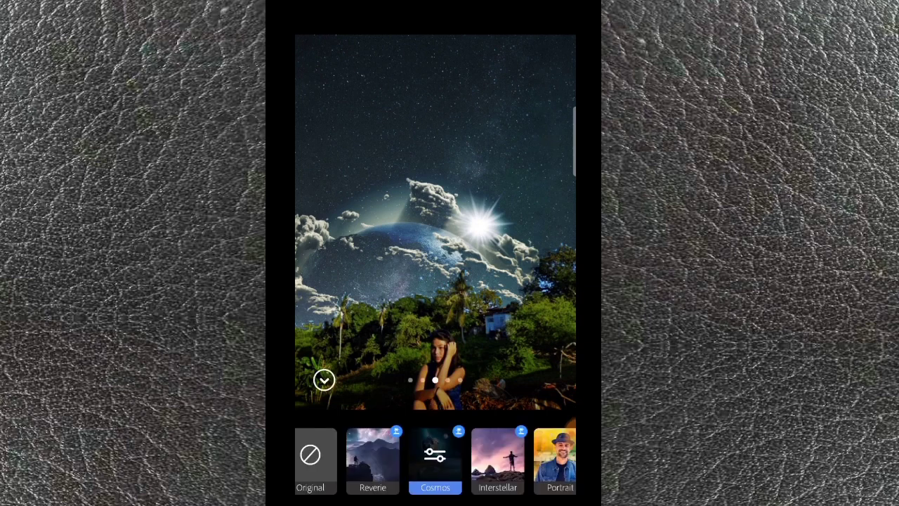
click(571, 432)
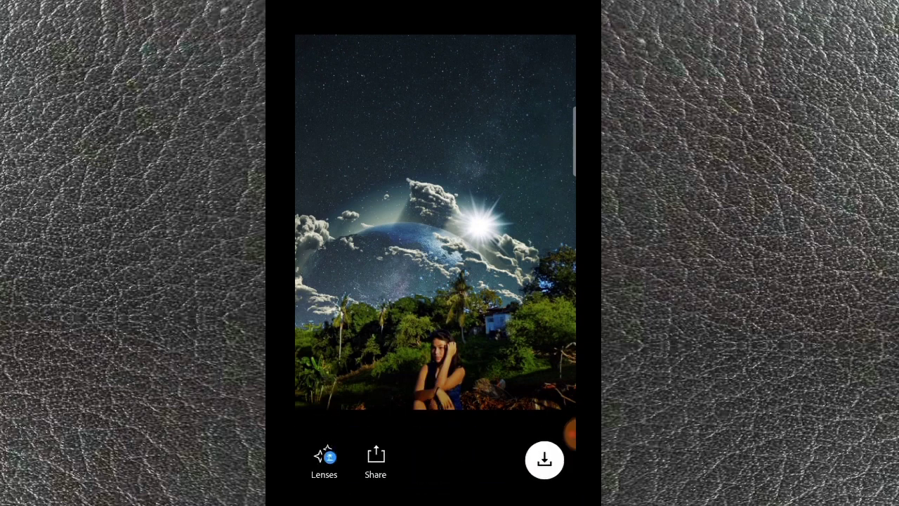
click(544, 460)
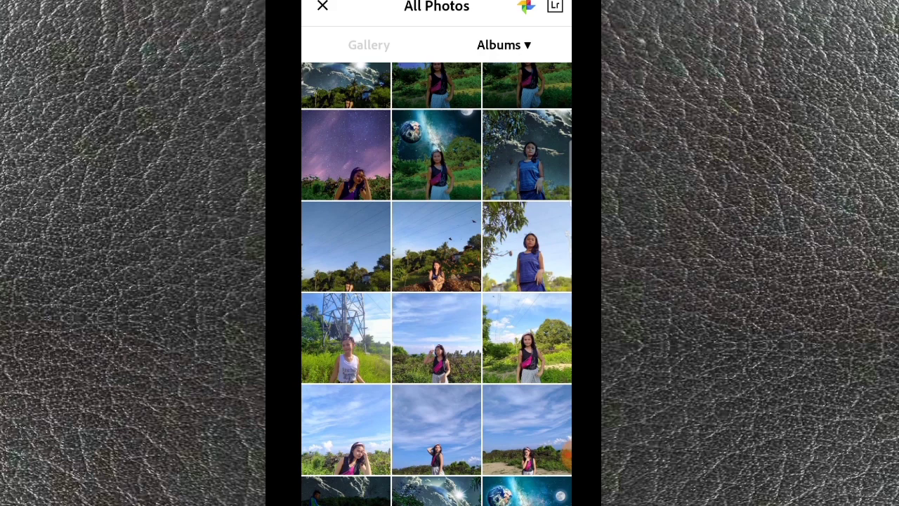
- Apply the Cosmos Earth-over-Milky-Way sky to the seated girl's photo, filter intensity lowered to 29
drag(504, 331, 504, 376)
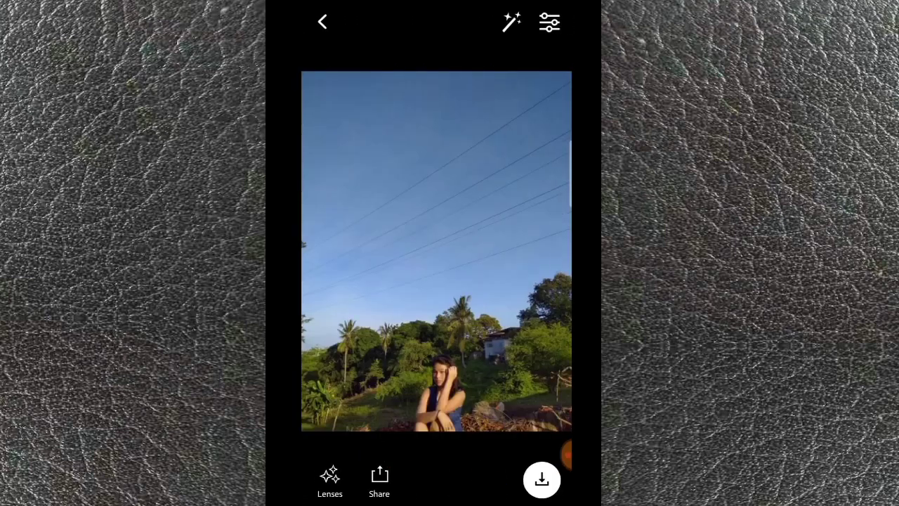
click(320, 484)
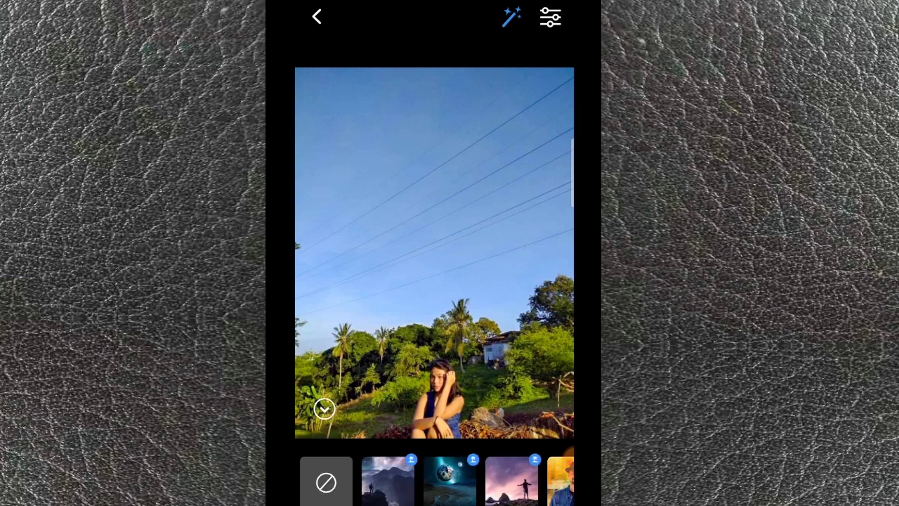
click(450, 481)
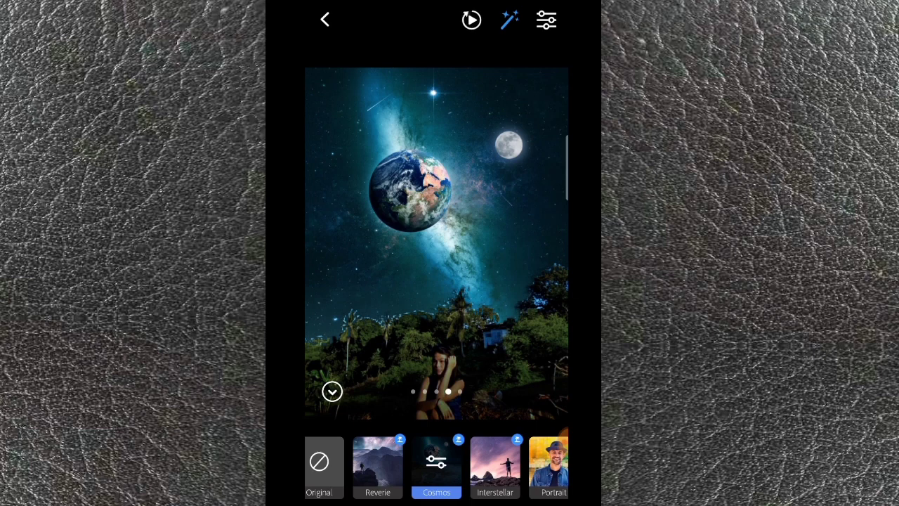
click(436, 461)
click(513, 446)
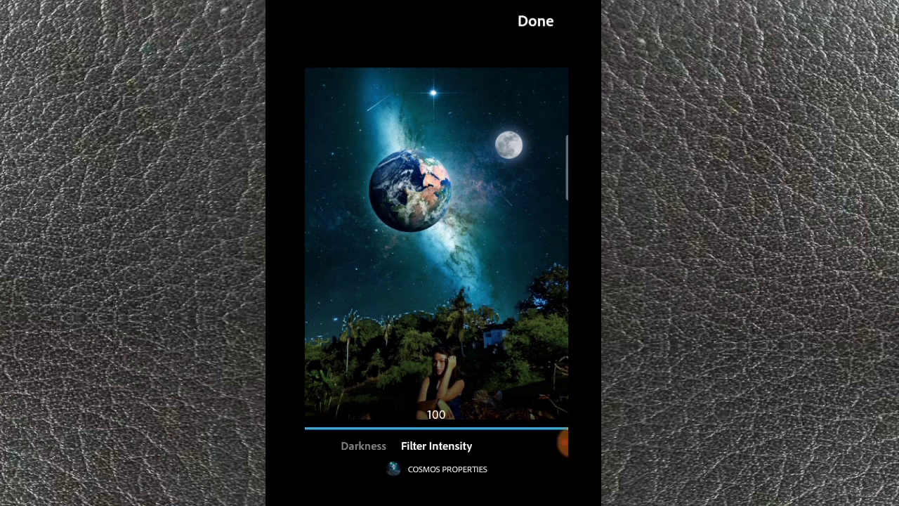
drag(462, 366, 395, 373)
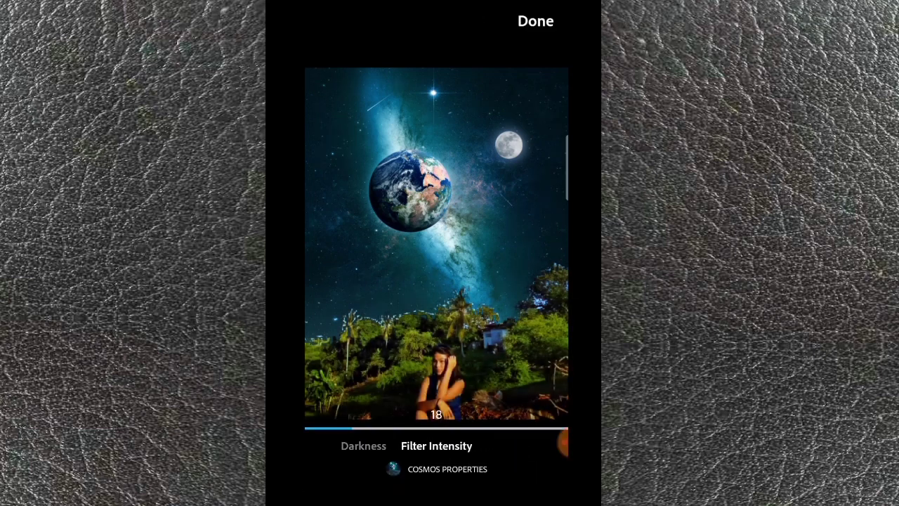
drag(471, 376, 496, 379)
- Darken the Cosmos sky slightly and confirm the lens settings
click(363, 445)
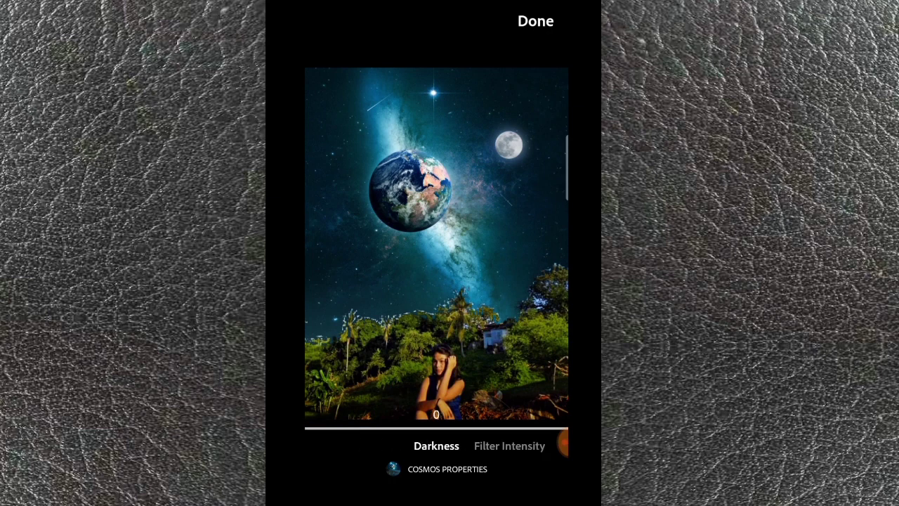
mouse_move(494, 366)
mouse_down()
mouse_move(457, 378)
mouse_move(469, 379)
mouse_up()
click(536, 21)
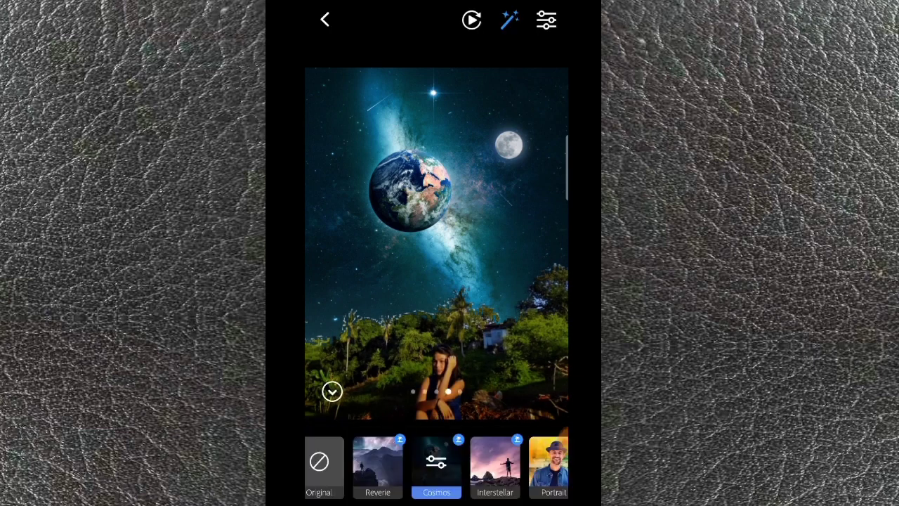
- Adjust the photo's light: shadows 56, blacks −41, contrast −84
click(547, 19)
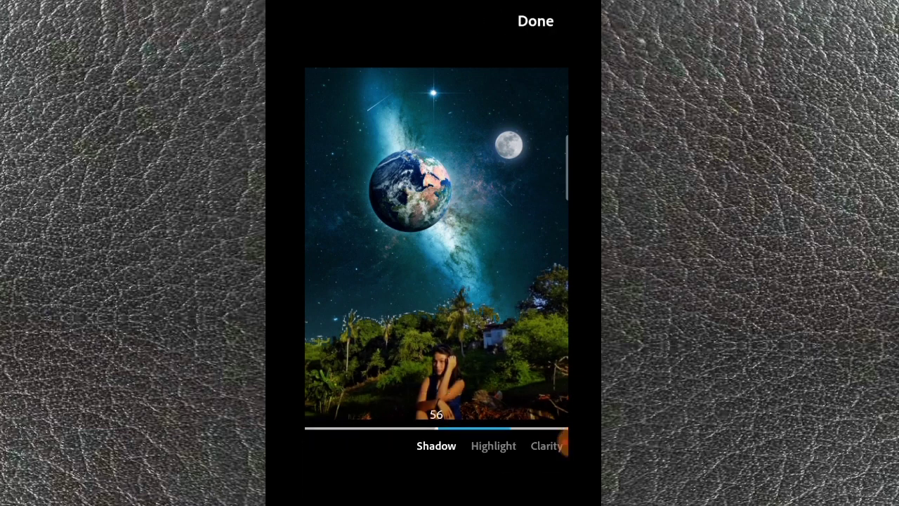
mouse_move(456, 451)
mouse_down()
mouse_move(330, 449)
mouse_move(436, 449)
mouse_up()
mouse_move(445, 388)
mouse_down()
mouse_move(513, 389)
mouse_move(506, 381)
mouse_up()
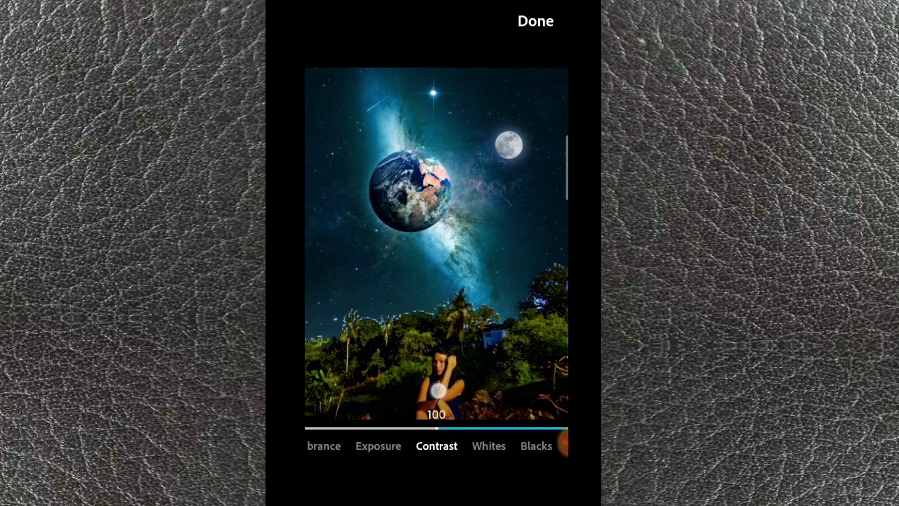
drag(437, 389, 362, 409)
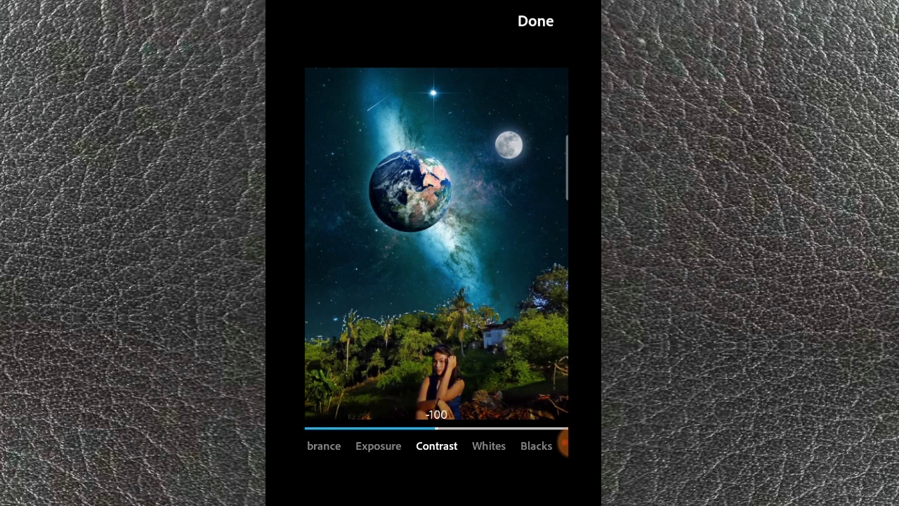
drag(483, 394, 499, 393)
- Enlarge the Earth, move it to the upper-left sky, and save the finished photo
click(536, 21)
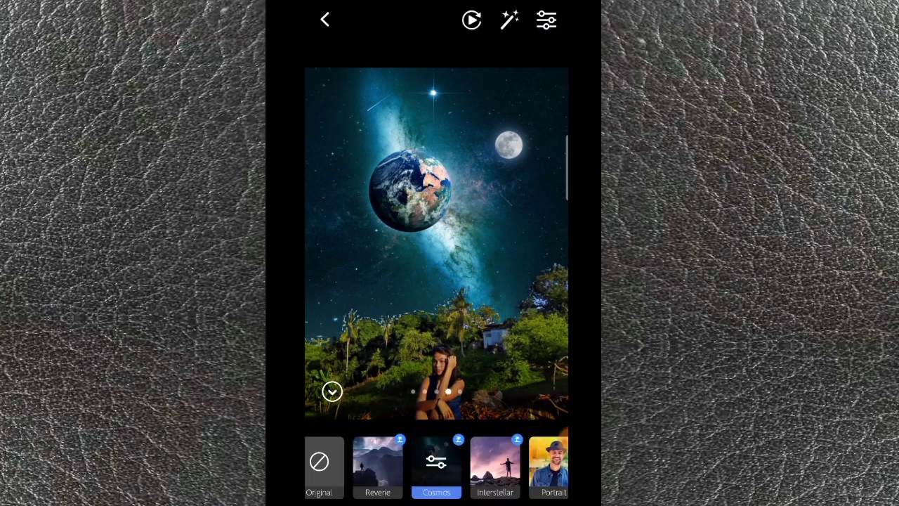
mouse_move(415, 231)
mouse_down()
mouse_move(381, 287)
mouse_move(387, 170)
mouse_move(413, 185)
mouse_up()
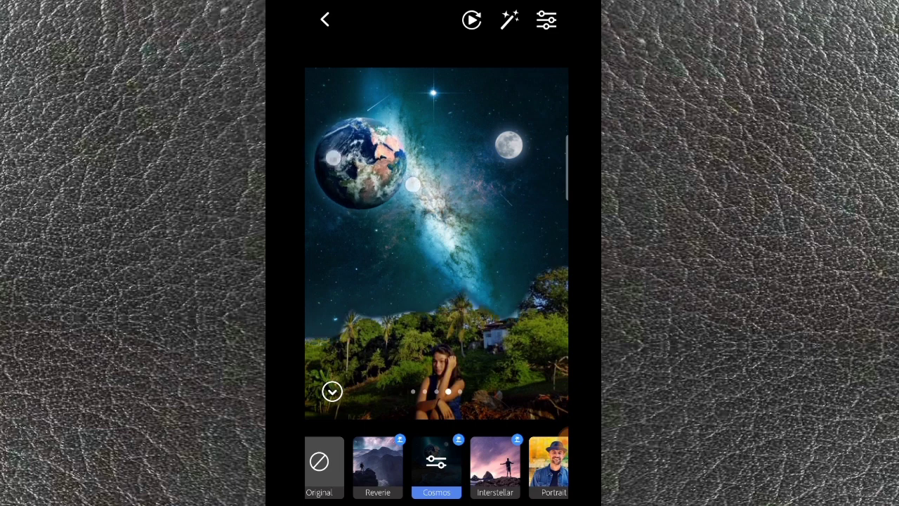
drag(413, 185, 421, 180)
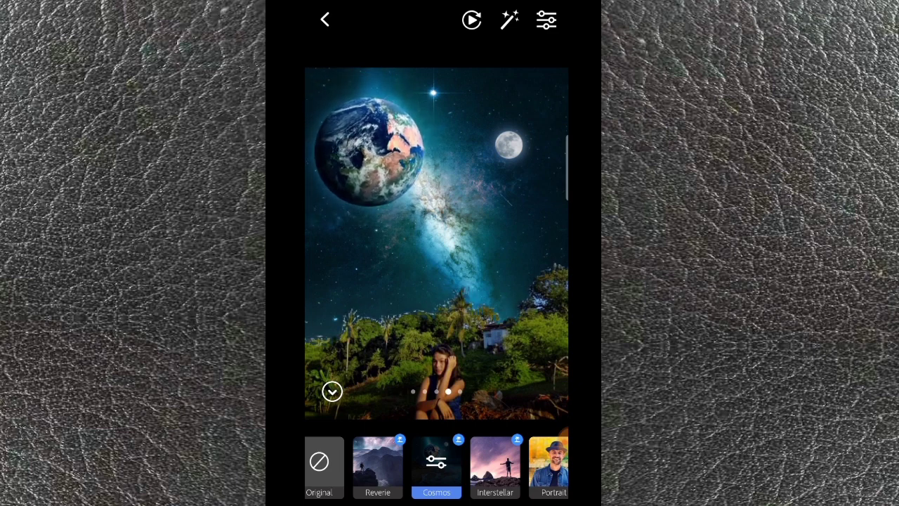
click(332, 391)
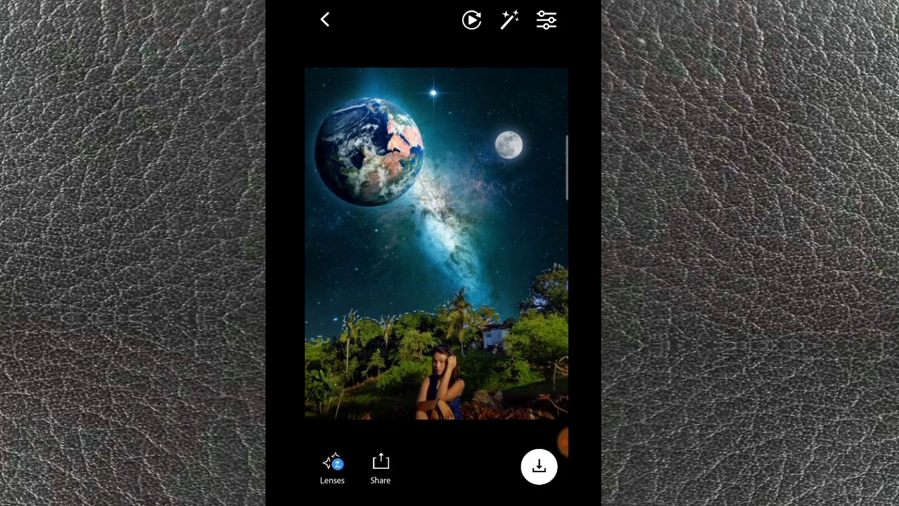
click(539, 466)
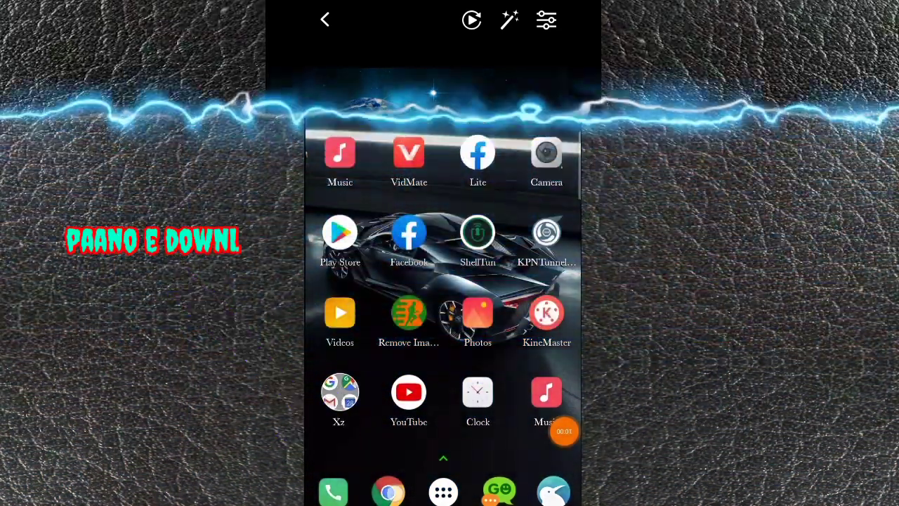
- Search Google Images in Chrome for 'adobe photoshop camera 1.0.41' apk
click(389, 492)
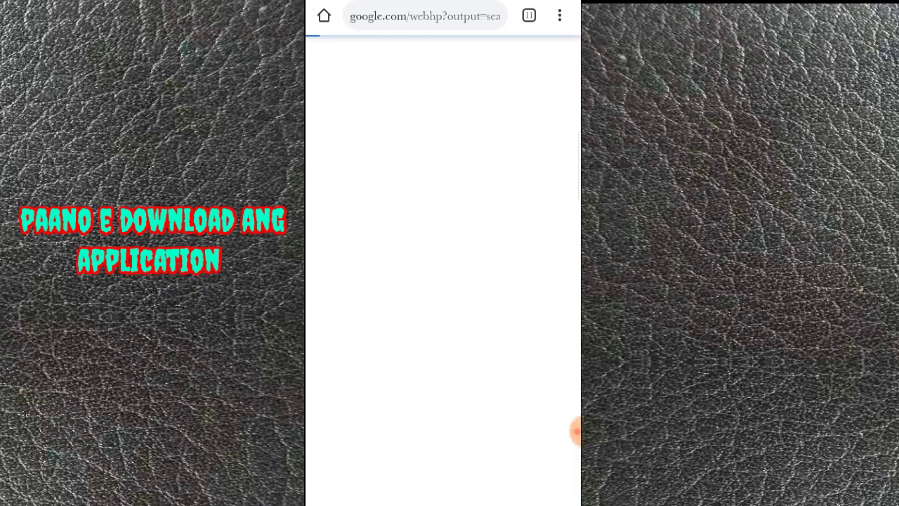
click(564, 431)
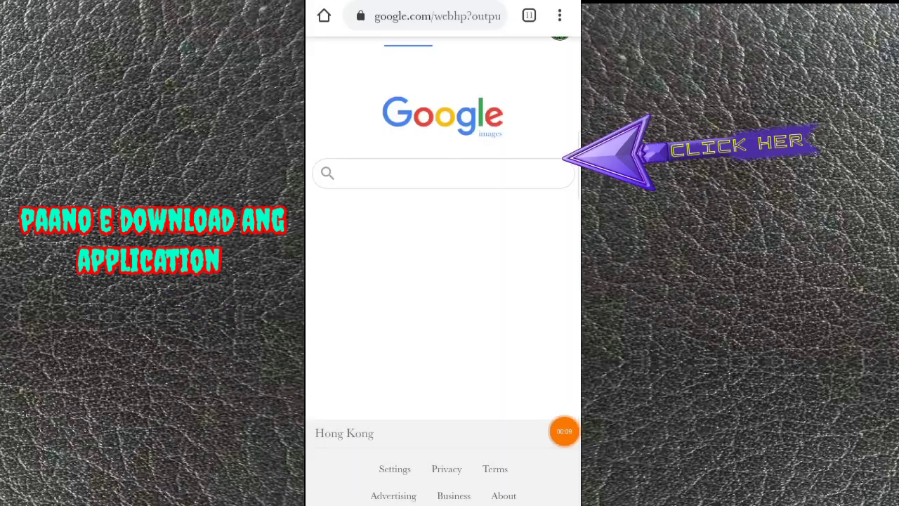
click(443, 173)
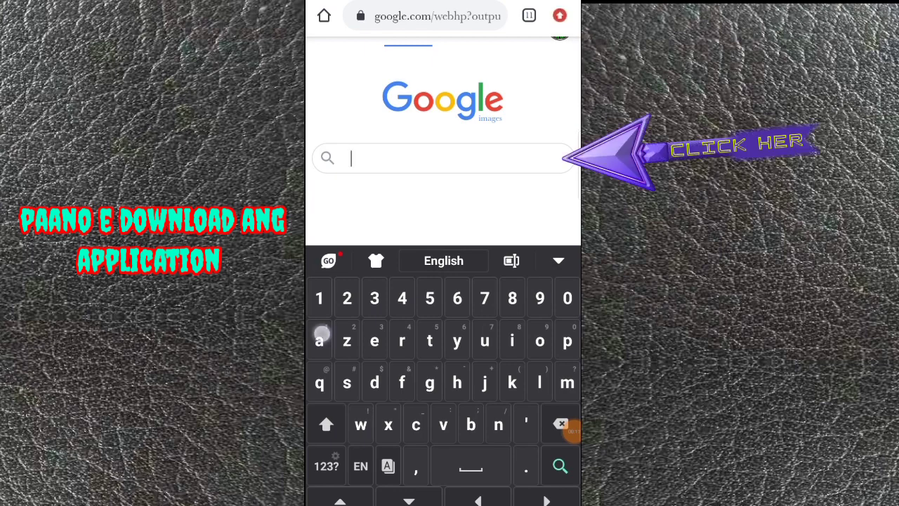
text(adobe )
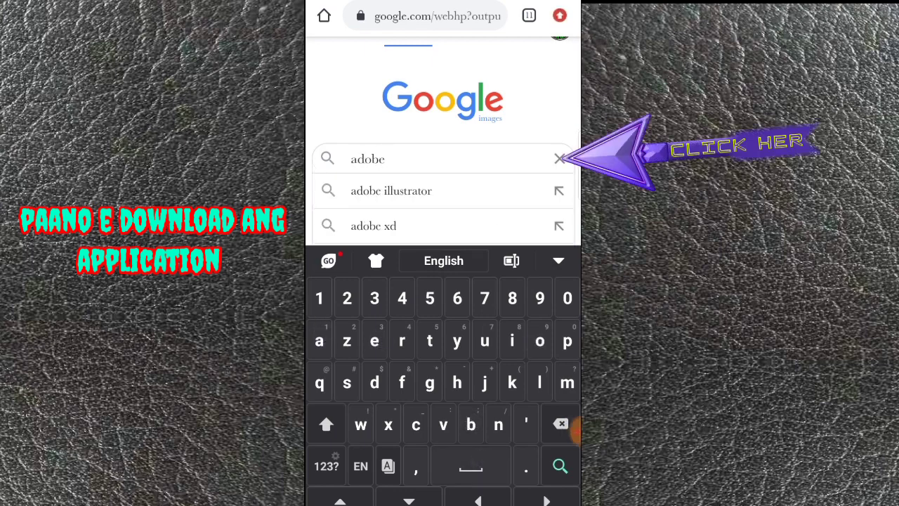
text(photo)
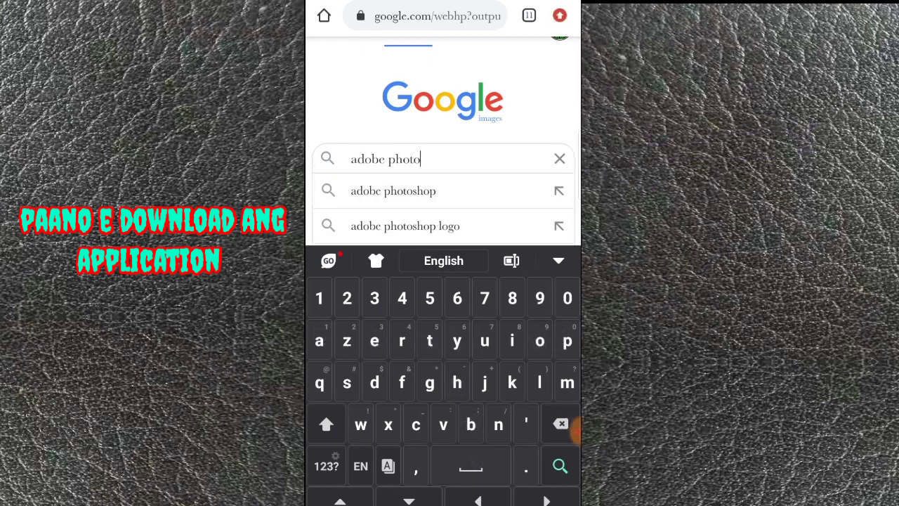
text(shop)
text( camera )
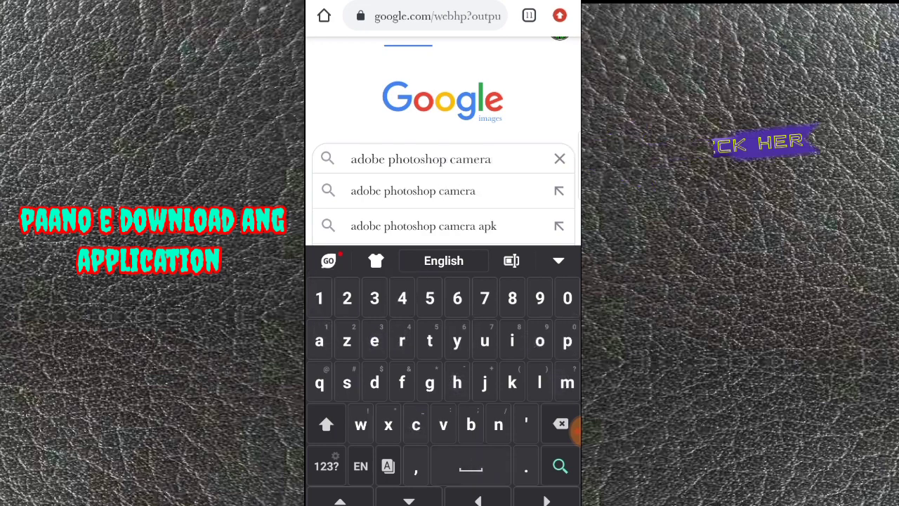
text(10)
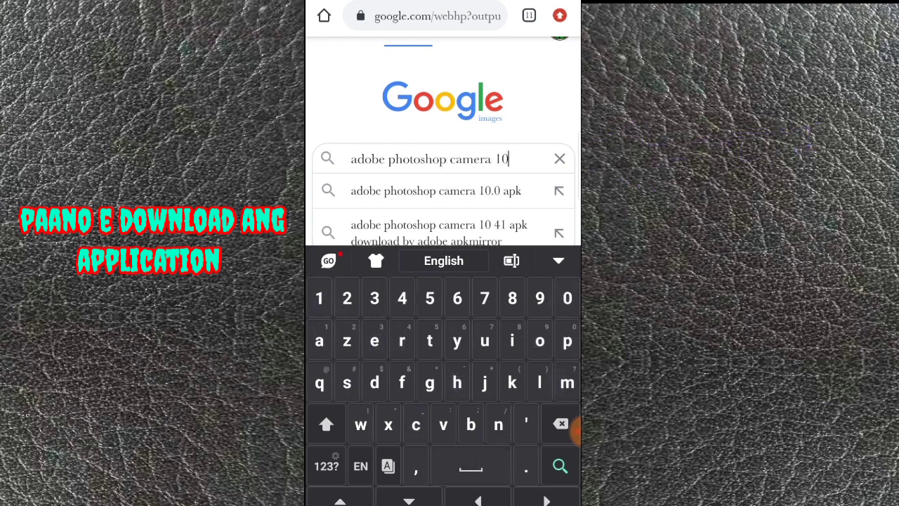
key(Left)
text(.0)
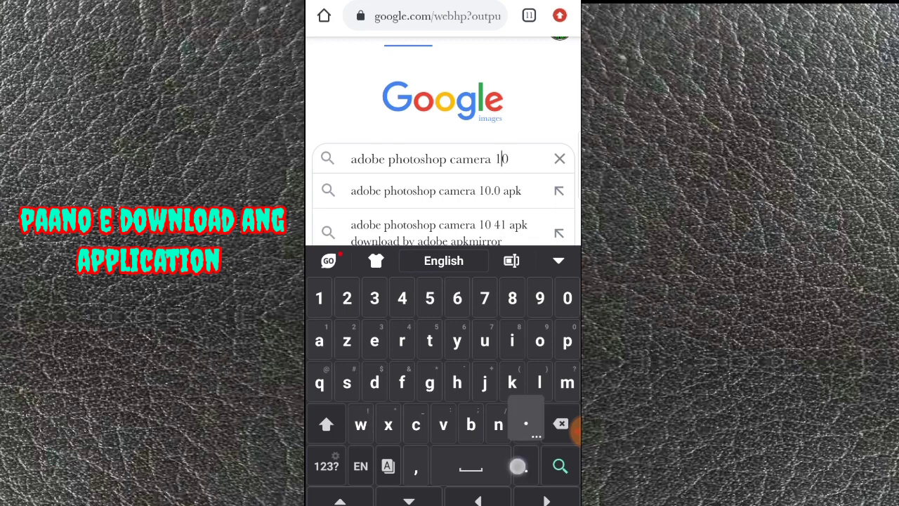
text(.)
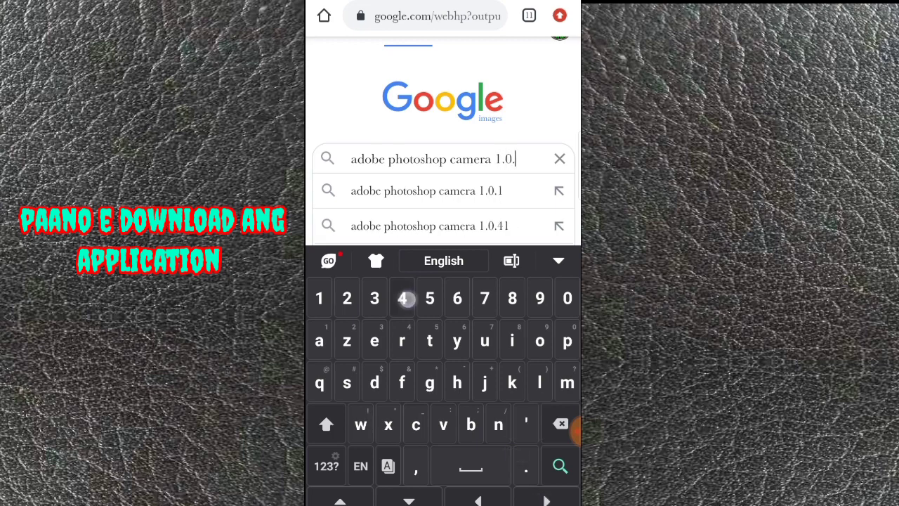
text(41)
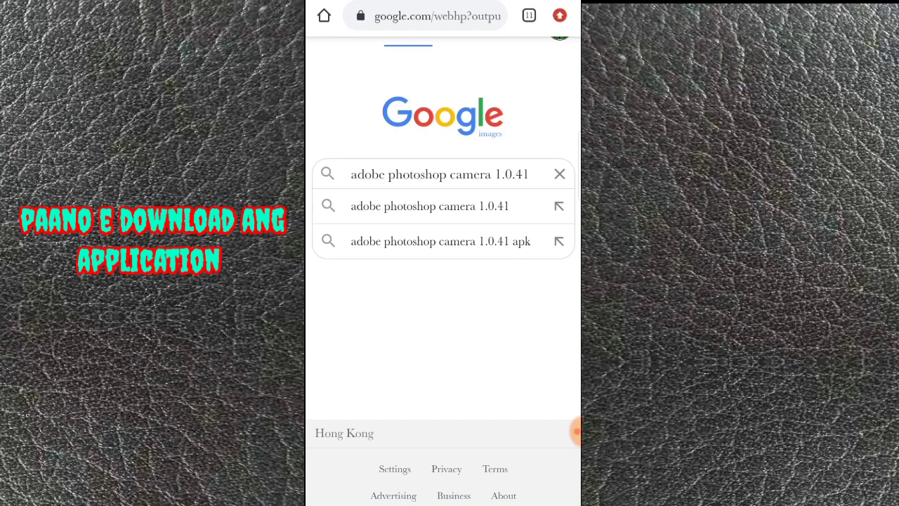
click(441, 241)
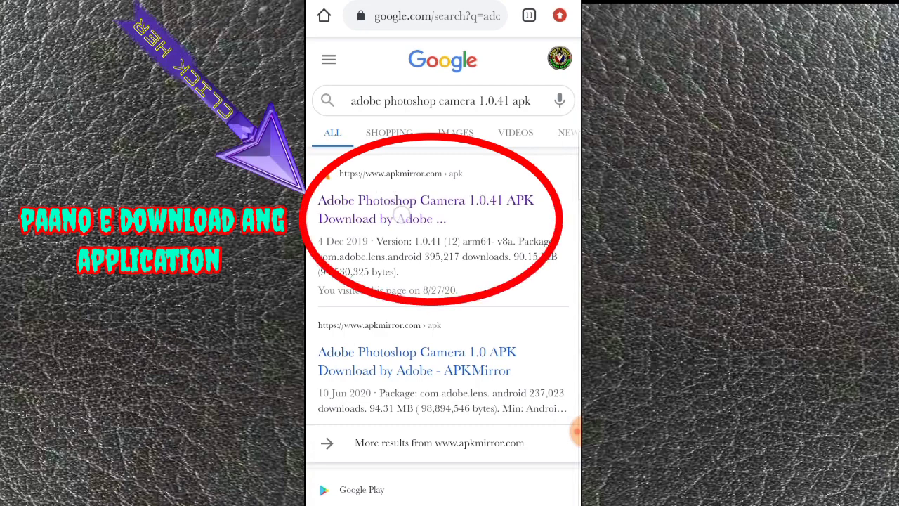
- Open APKMirror's Adobe Photoshop Camera 1.0.41 page and scroll to the DOWNLOAD APK button
click(401, 200)
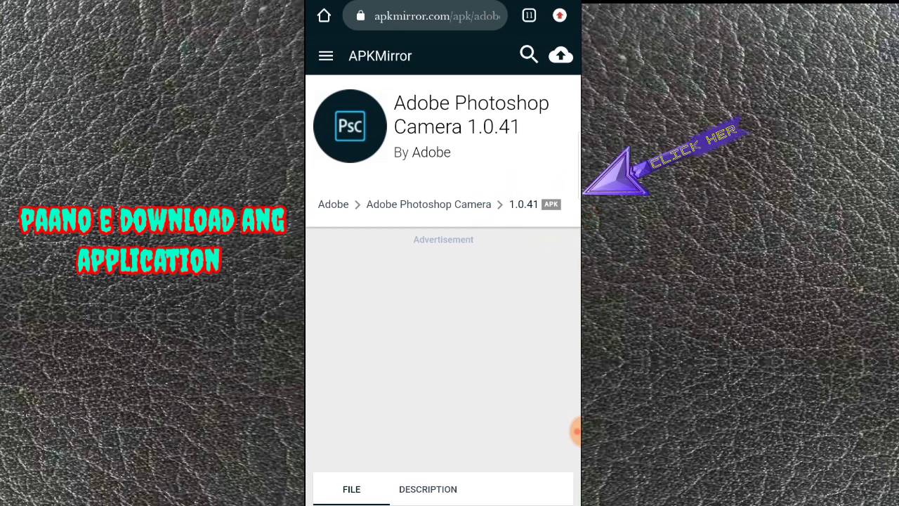
click(525, 203)
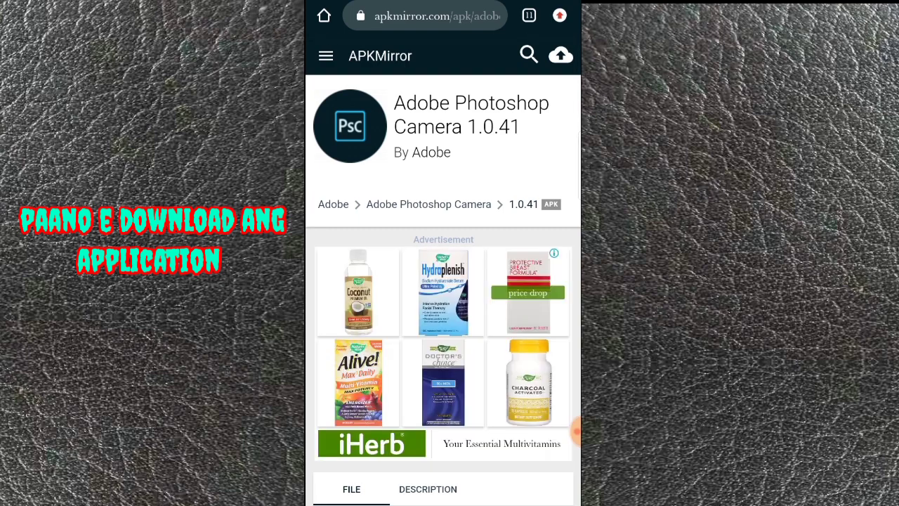
scroll(504, 378, down, 3)
scroll(502, 364, down, 5)
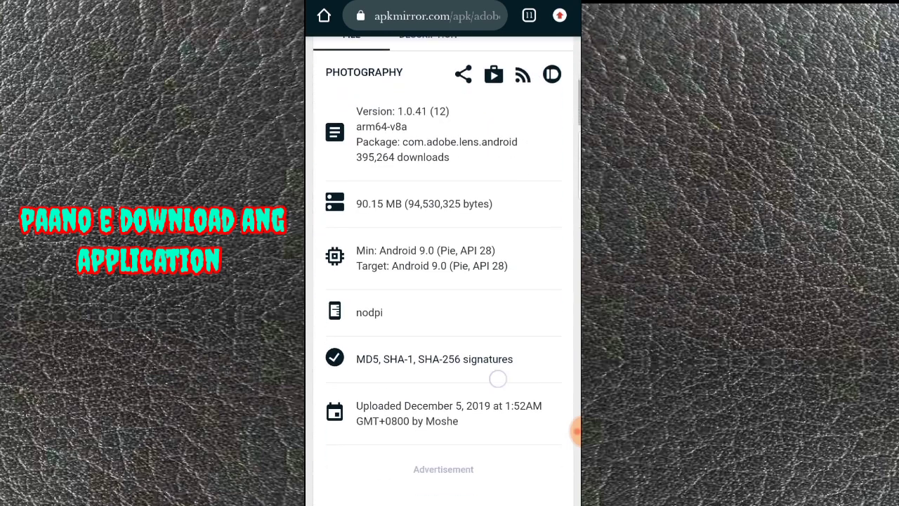
scroll(498, 377, down, 5)
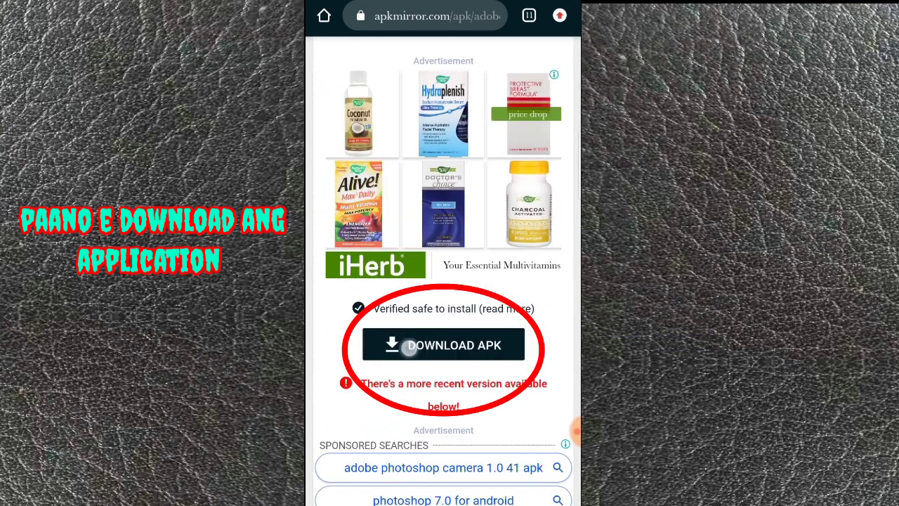
- Start the 90.15 MB Photoshop Camera APK download and watch its progress in Downloads
click(444, 344)
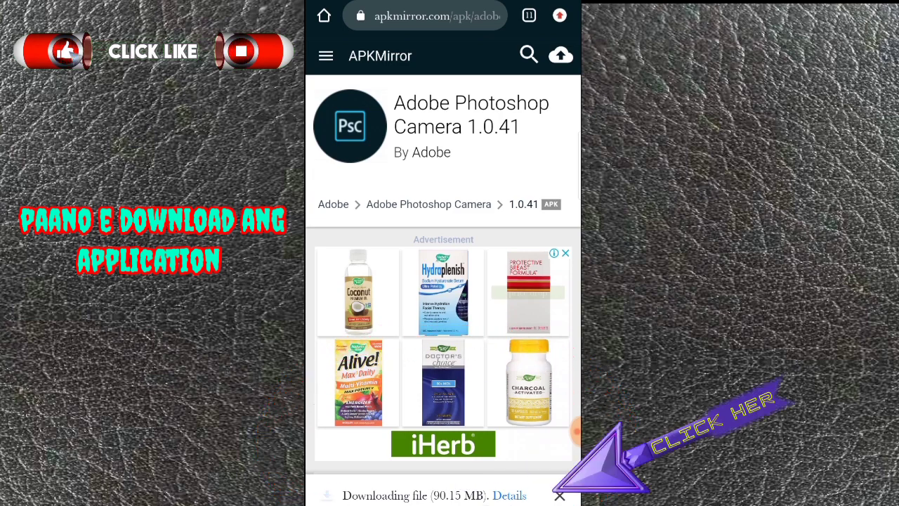
click(509, 495)
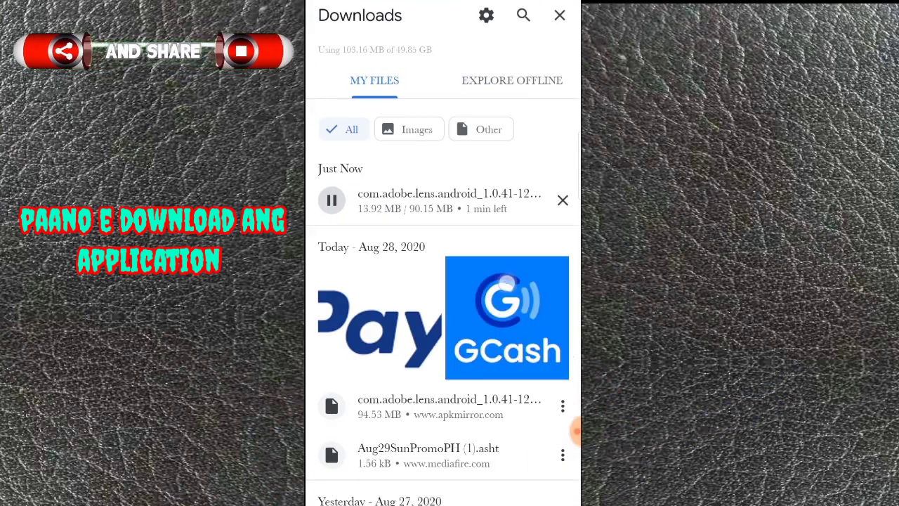
scroll(442, 281, down, 1)
scroll(442, 281, down, 2)
scroll(443, 281, up, 3)
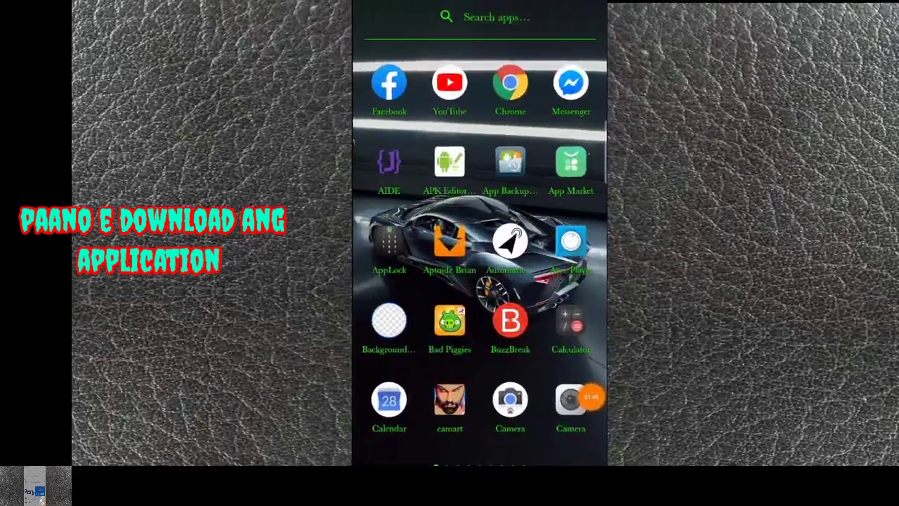
- In File Manager, browse Phone Storage > All Files to the Download folder
scroll(443, 267, down, 5)
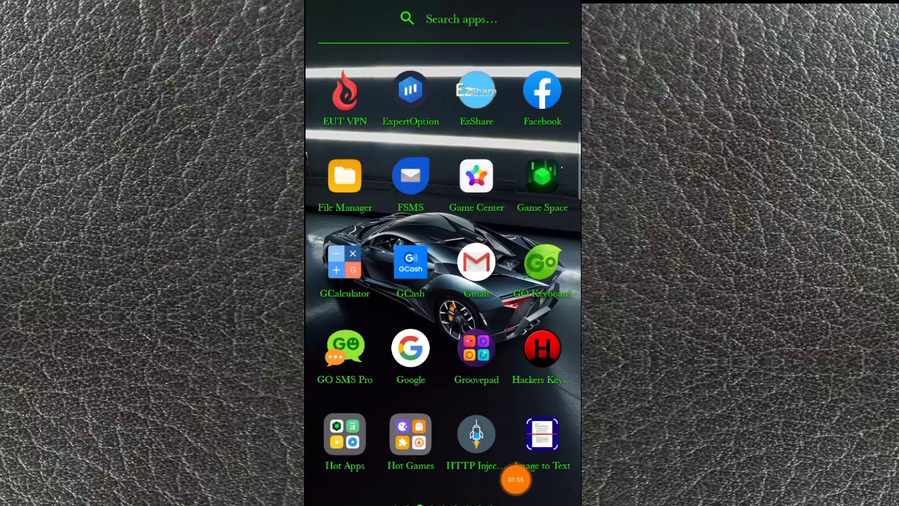
click(345, 179)
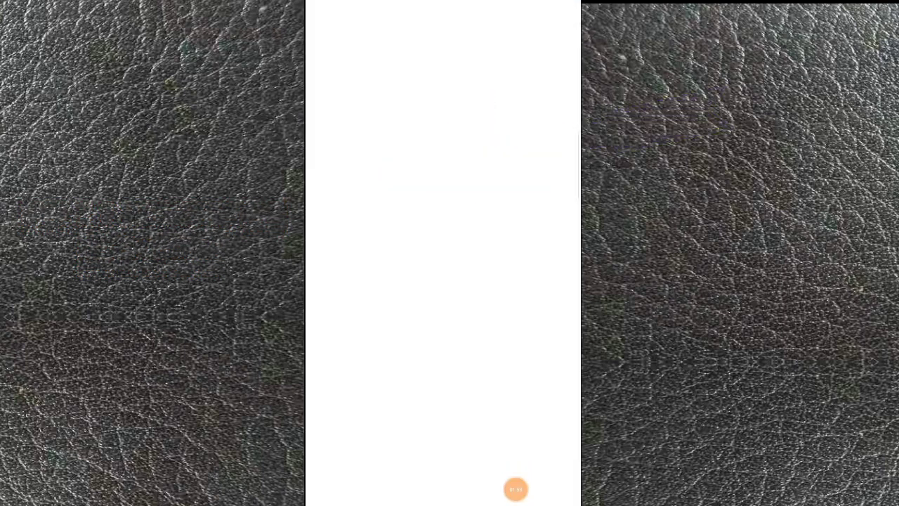
click(462, 343)
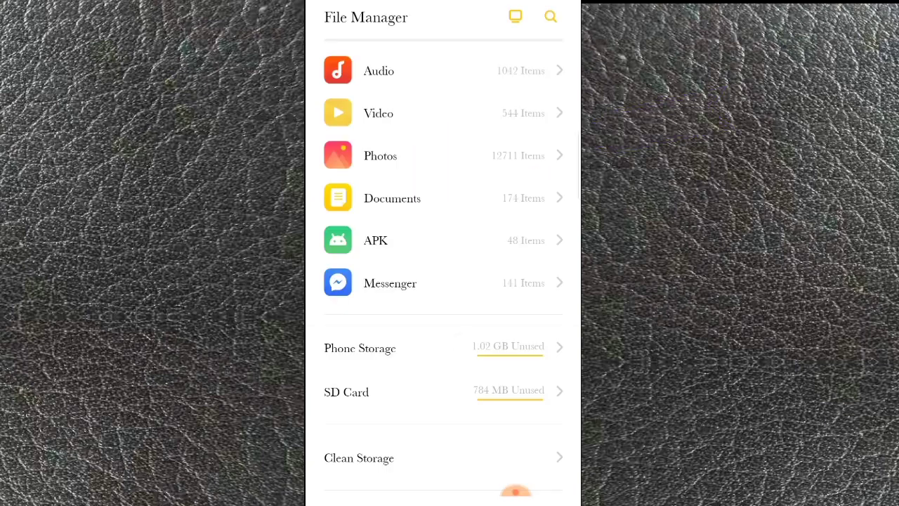
click(500, 39)
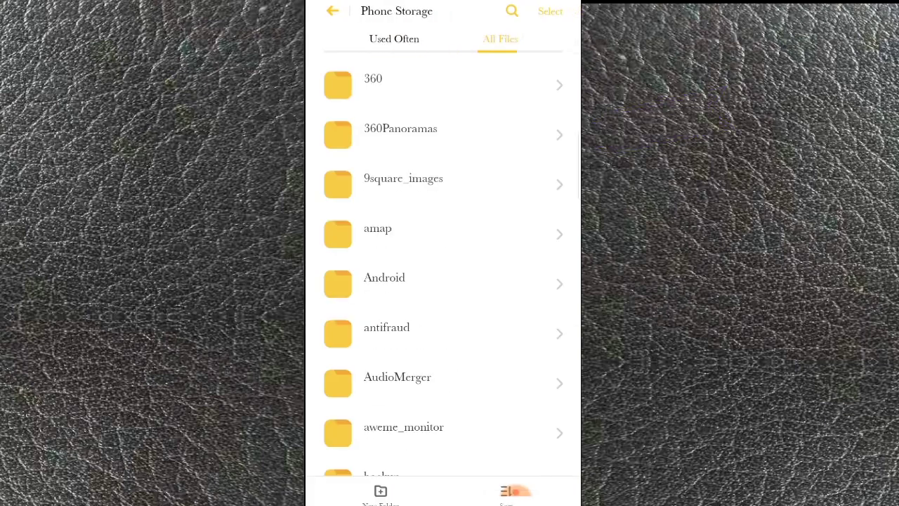
scroll(458, 370, down, 5)
scroll(518, 291, down, 10)
scroll(508, 297, down, 5)
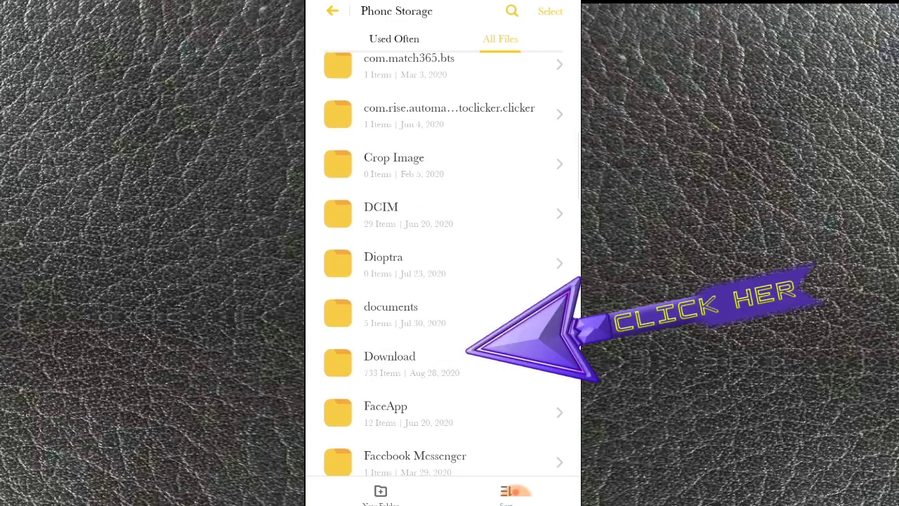
click(390, 362)
- Sort the Download folder by time and open the com.adobe.lens APK
scroll(443, 274, down, 5)
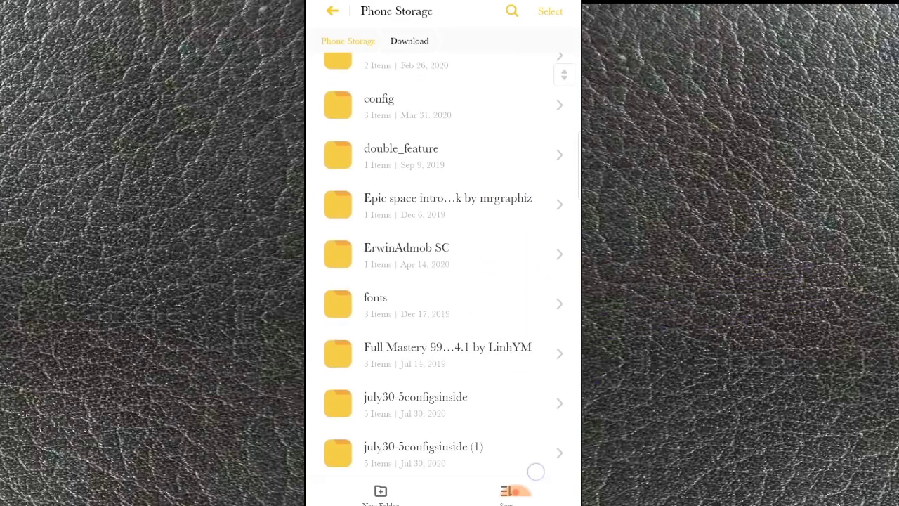
click(505, 492)
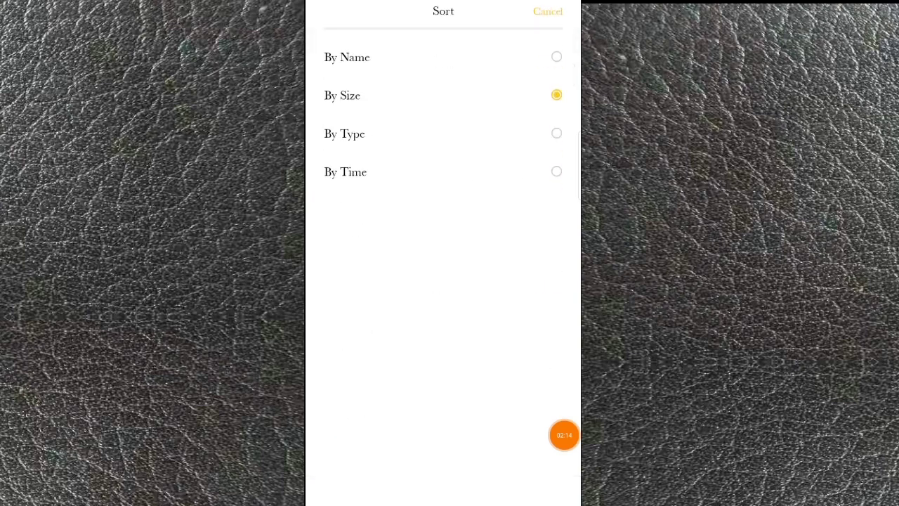
click(555, 178)
scroll(526, 321, down, 5)
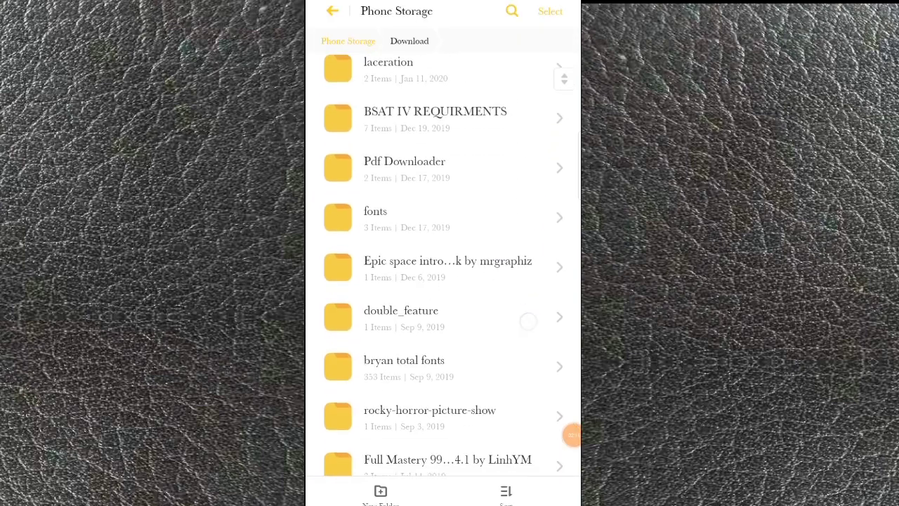
scroll(526, 320, down, 2)
scroll(509, 347, down, 5)
click(480, 112)
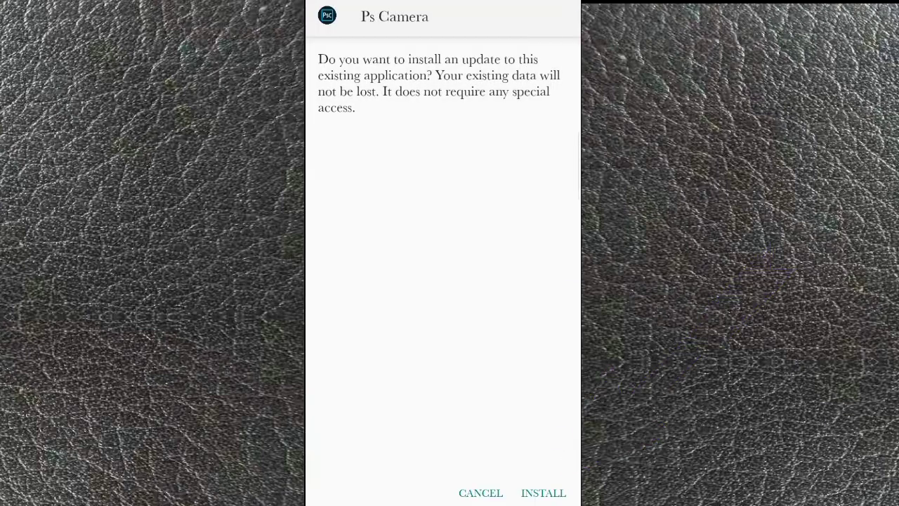
- Install the Ps Camera update and launch Photoshop Camera from the home screen
click(543, 493)
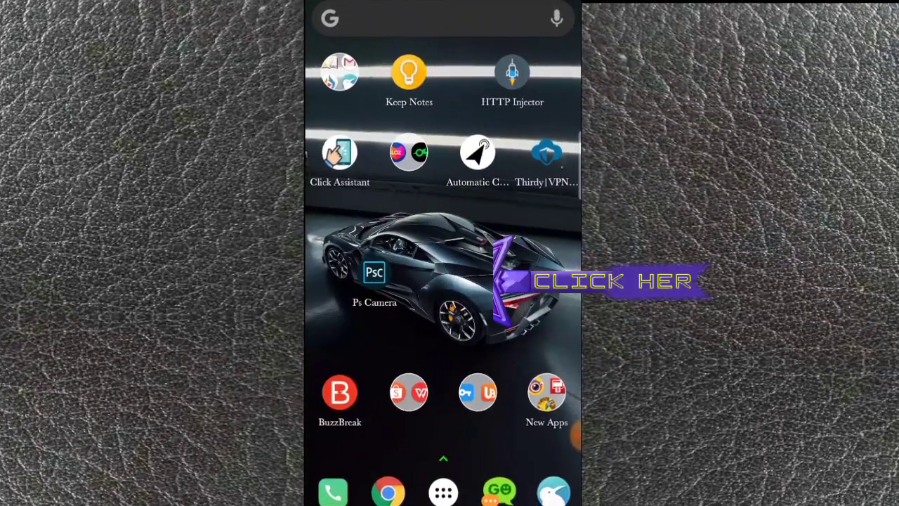
click(375, 272)
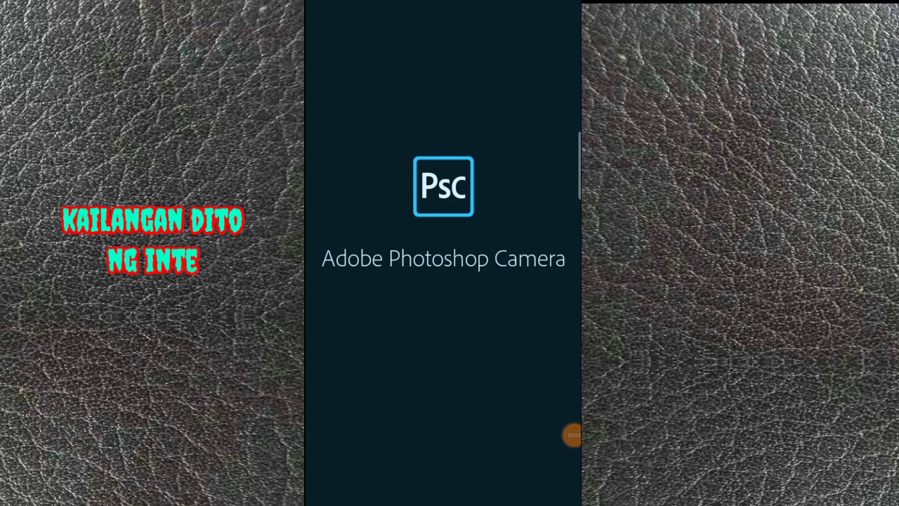
- Accept the prerelease agreement, swipe two introduction pages, and skip the rest
click(526, 295)
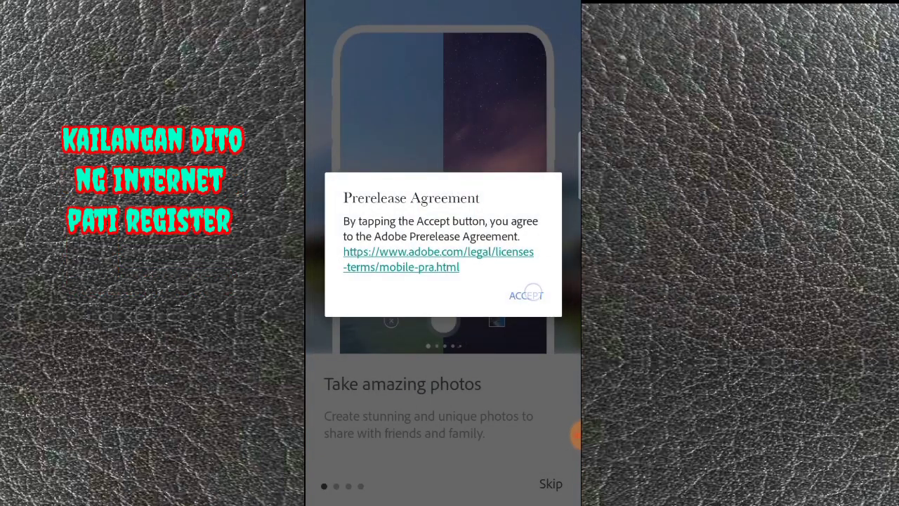
drag(432, 401, 330, 404)
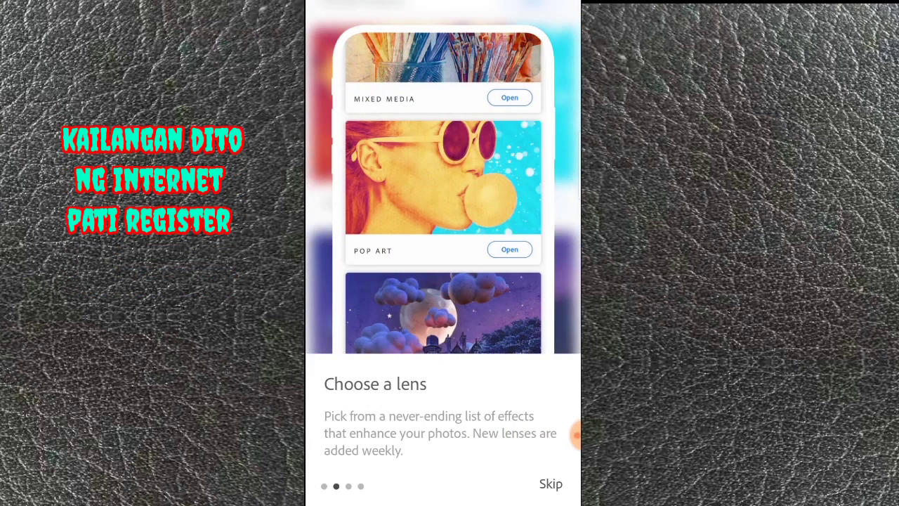
drag(506, 403, 337, 404)
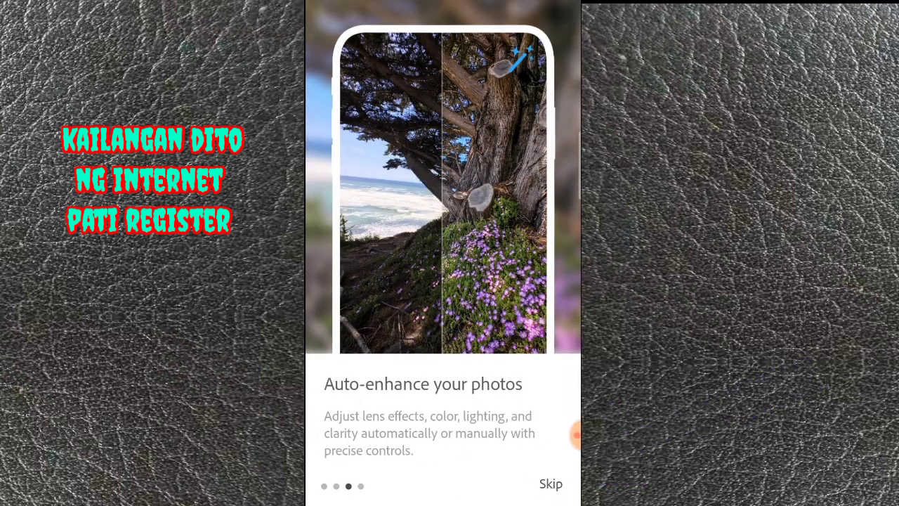
click(551, 484)
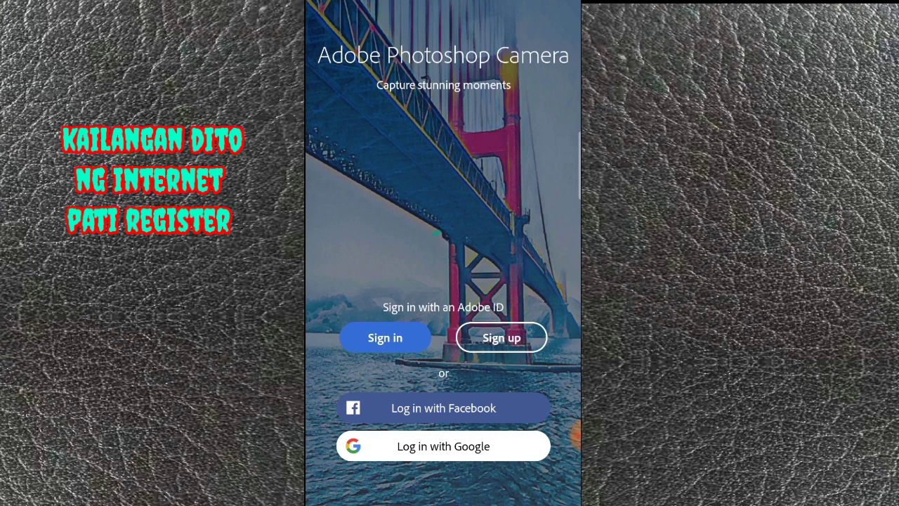
- Sign in, allow camera, media and location access, and bring up the photo gallery
click(566, 434)
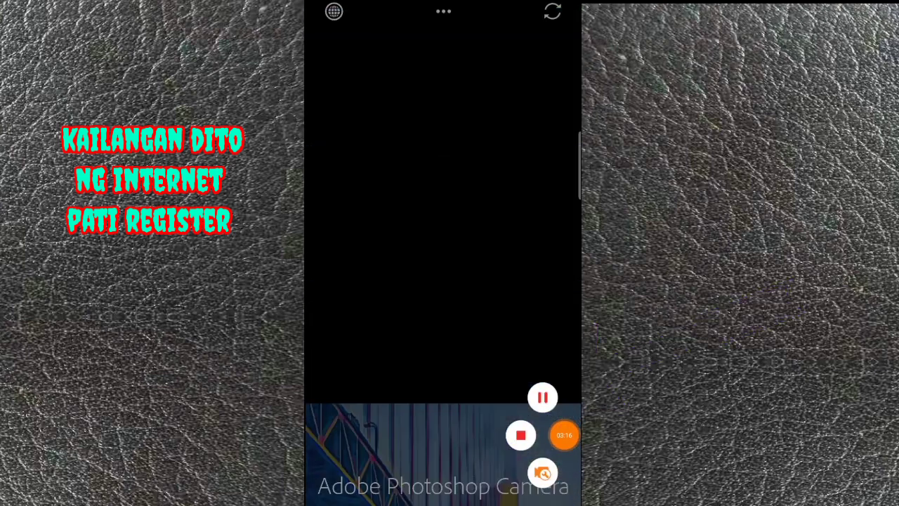
click(444, 287)
click(512, 280)
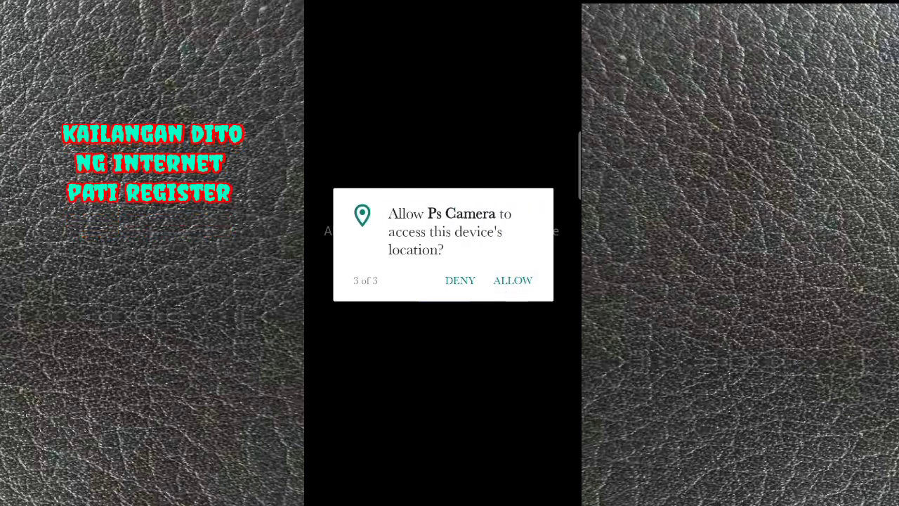
click(512, 280)
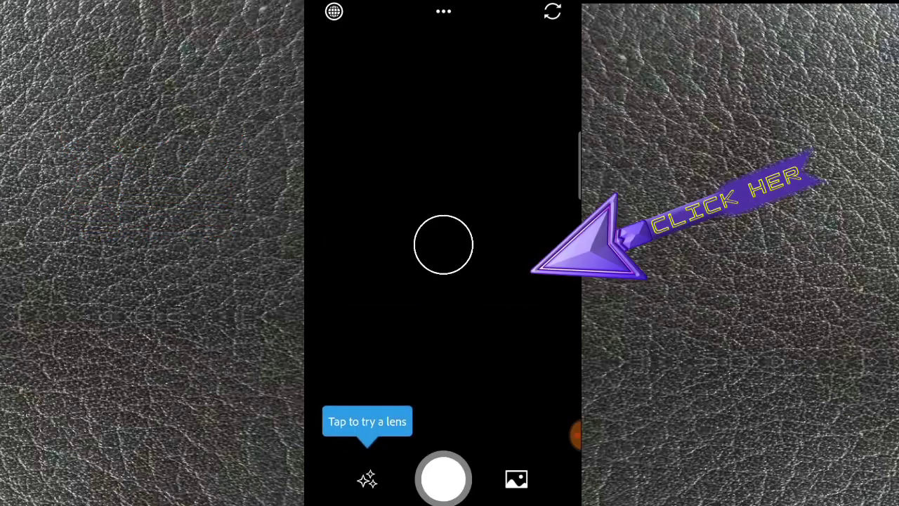
click(516, 479)
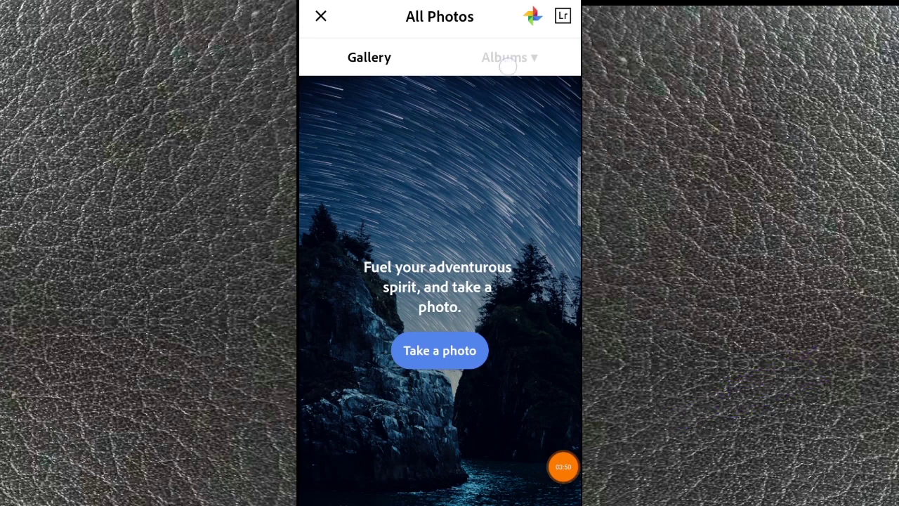
- From the Albums tab, open the seated girl's palm-tree photo in the third row
click(507, 66)
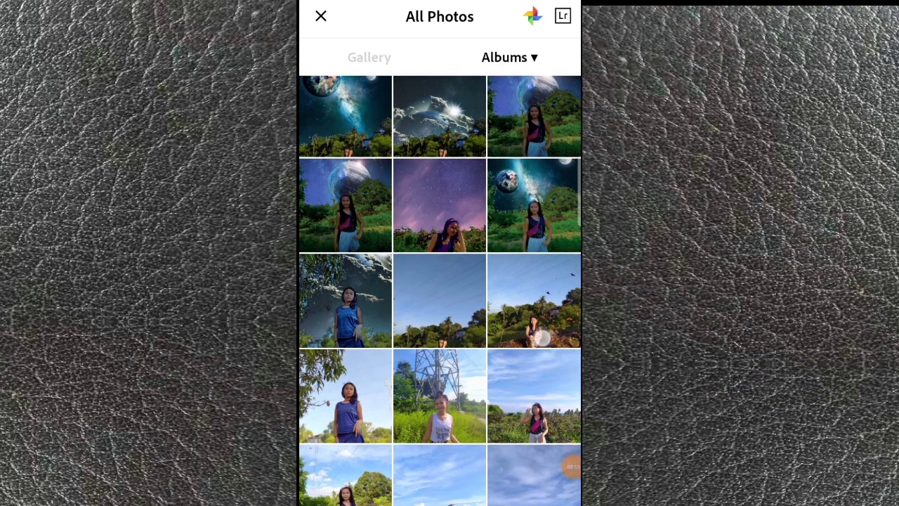
scroll(440, 290, down, 5)
scroll(441, 290, up, 3)
scroll(440, 290, up, 2)
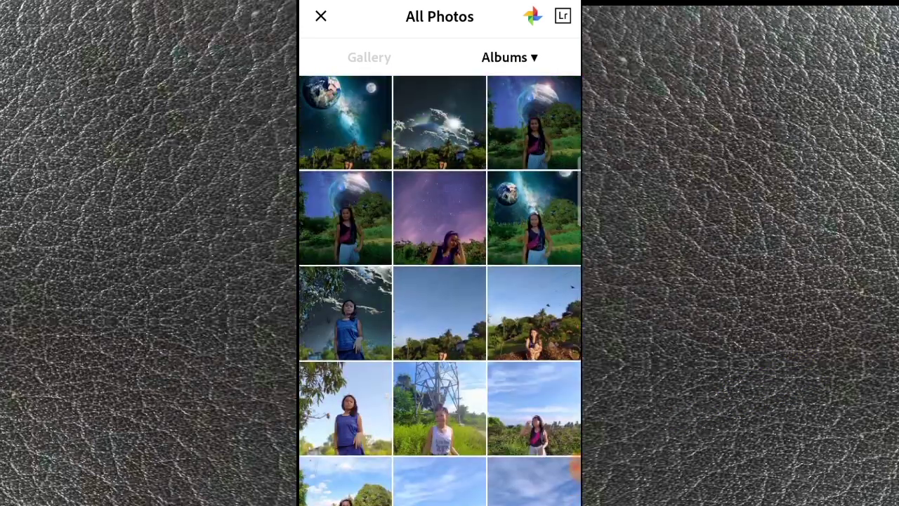
click(458, 324)
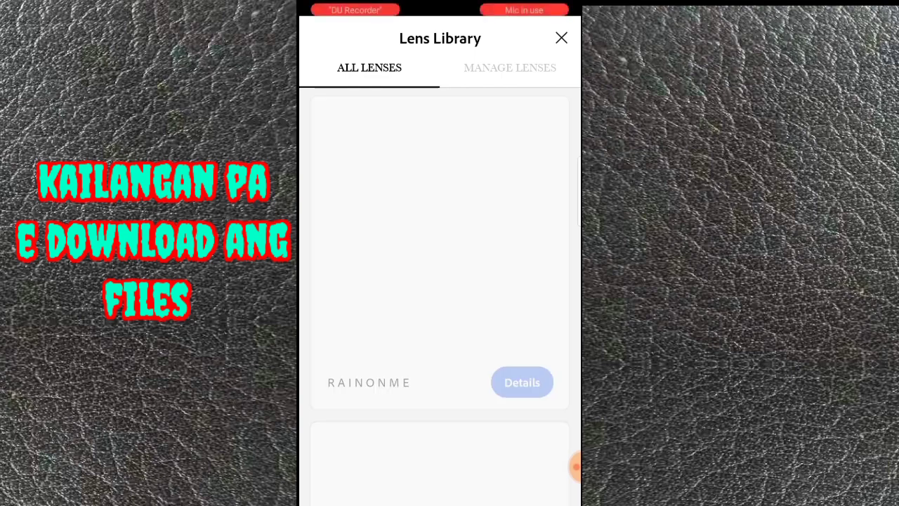
- Scroll the Lens Library and view the Neon Pulse Android and iOS lens details
scroll(440, 295, down, 10)
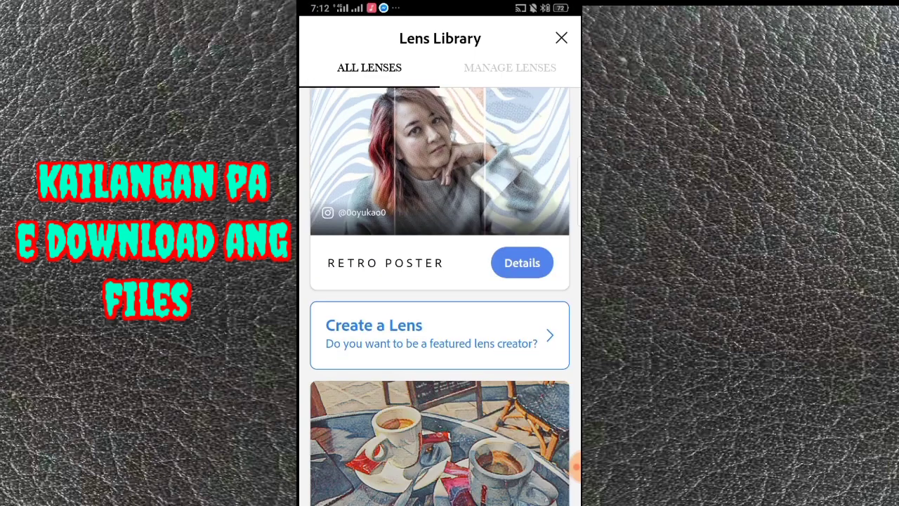
scroll(440, 295, down, 2)
scroll(501, 428, down, 4)
scroll(500, 428, down, 6)
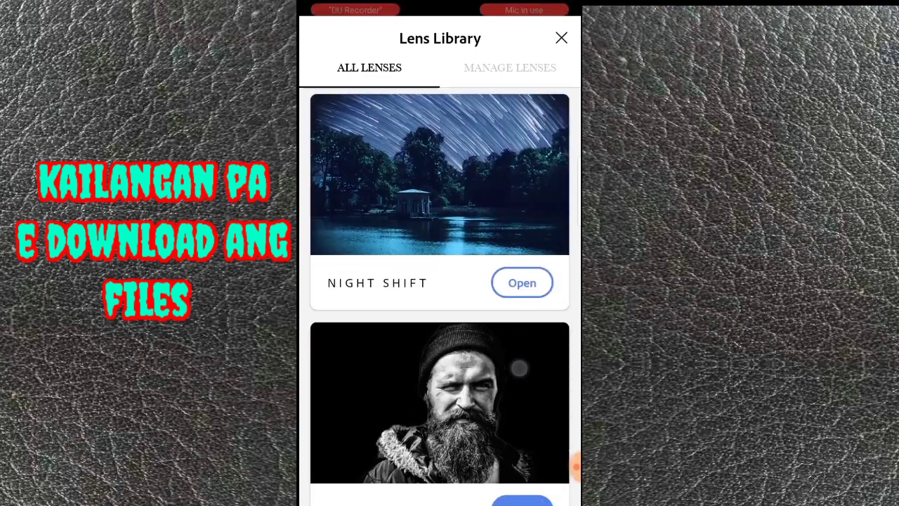
scroll(502, 421, down, 5)
scroll(504, 417, down, 2)
scroll(503, 418, down, 3)
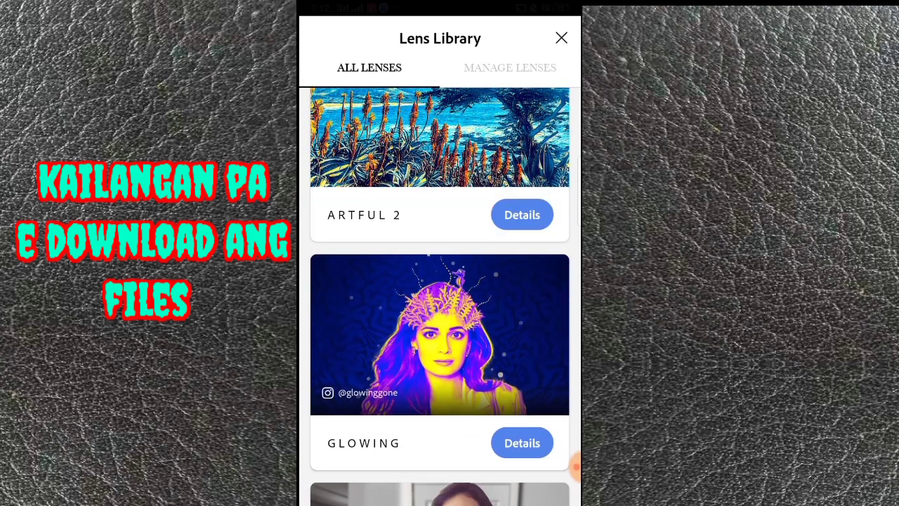
scroll(440, 295, down, 3)
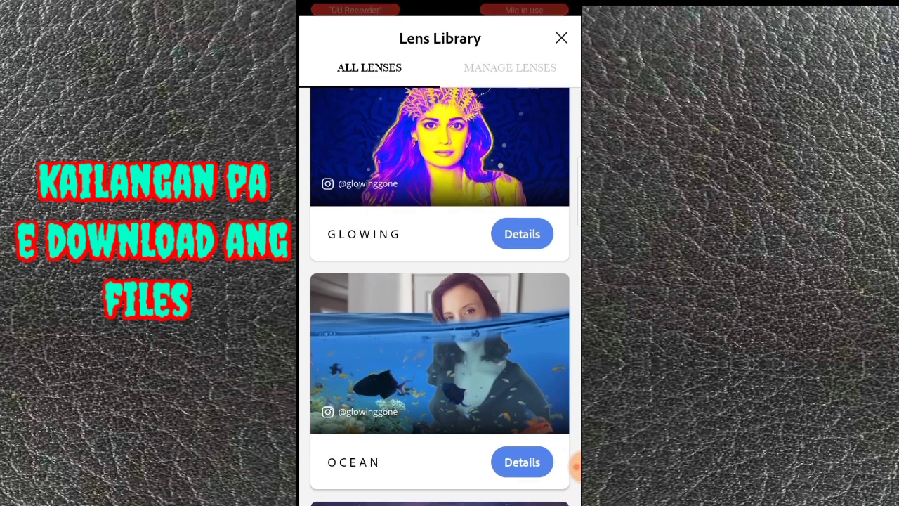
scroll(440, 295, down, 5)
scroll(440, 295, down, 4)
scroll(515, 383, down, 5)
scroll(515, 383, down, 5)
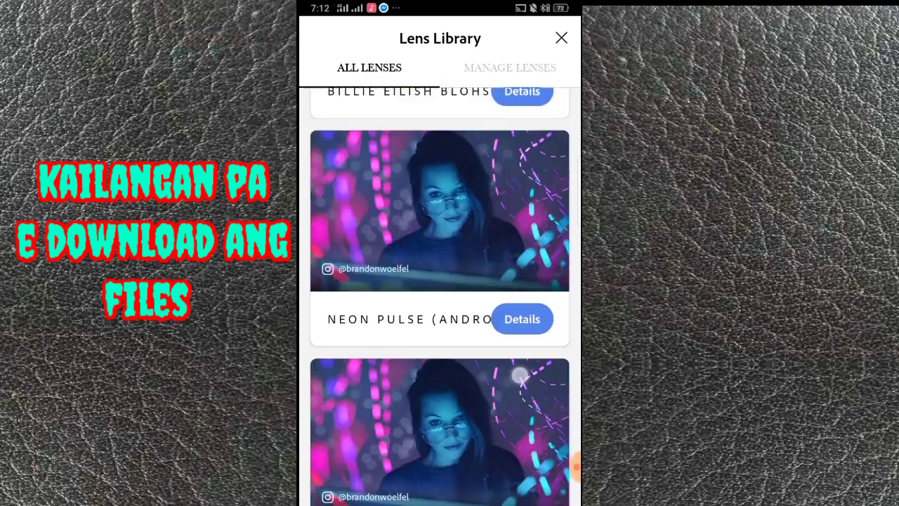
scroll(512, 398, down, 2)
scroll(522, 348, up, 3)
scroll(500, 396, up, 2)
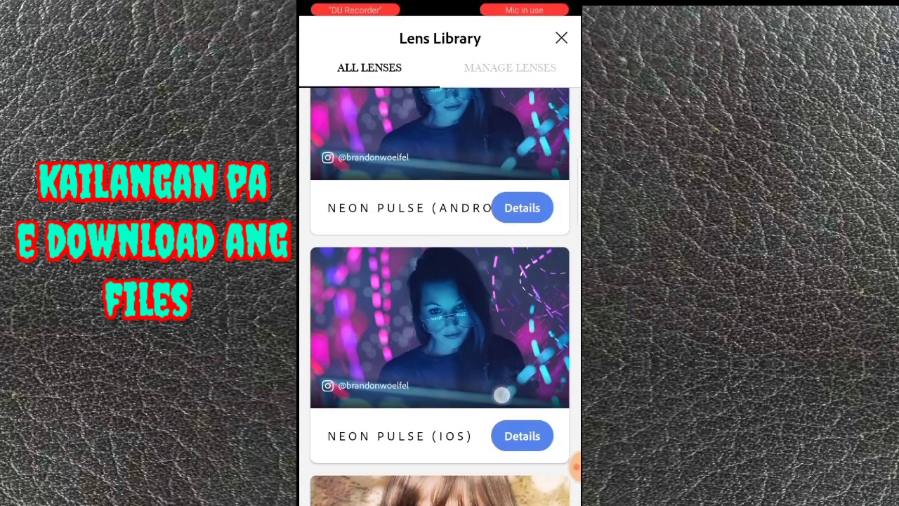
click(522, 231)
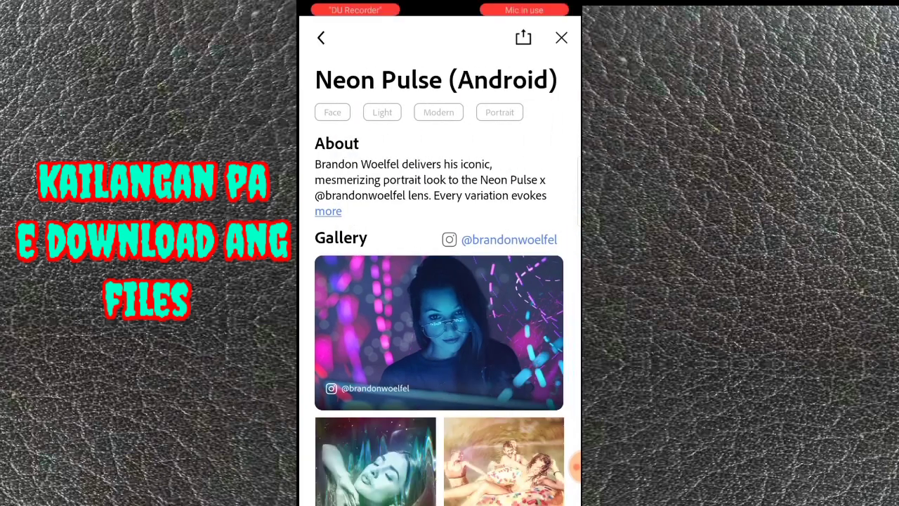
click(321, 37)
click(522, 460)
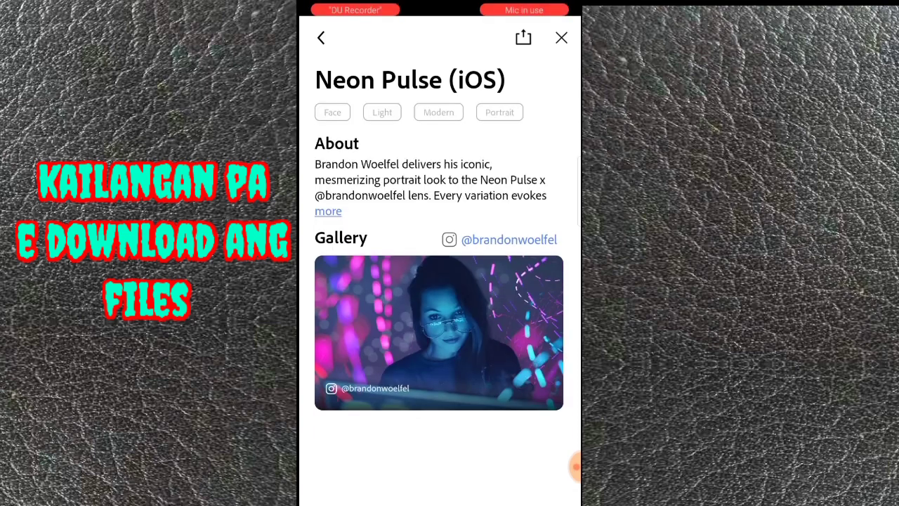
click(321, 37)
- View the Cosmos lens details and browse its Earth-and-moon starry-sky gallery
scroll(440, 295, down, 3)
scroll(440, 295, down, 5)
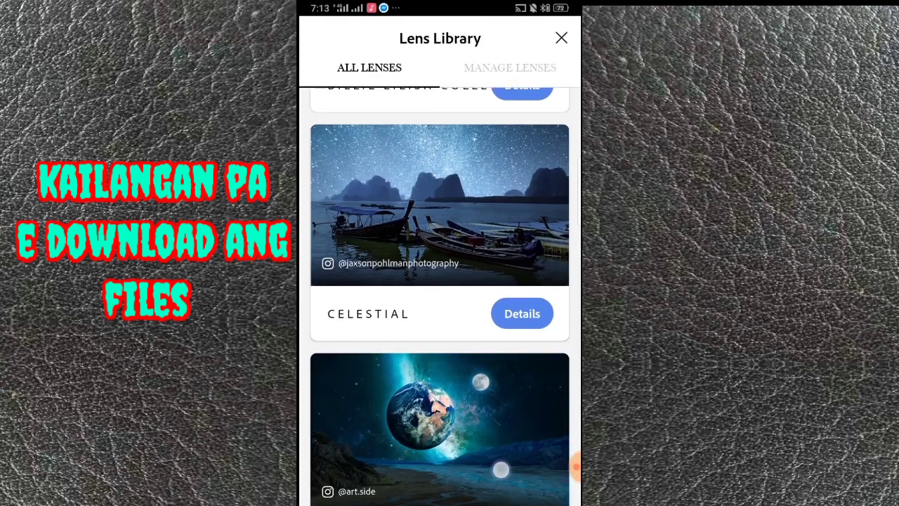
click(522, 501)
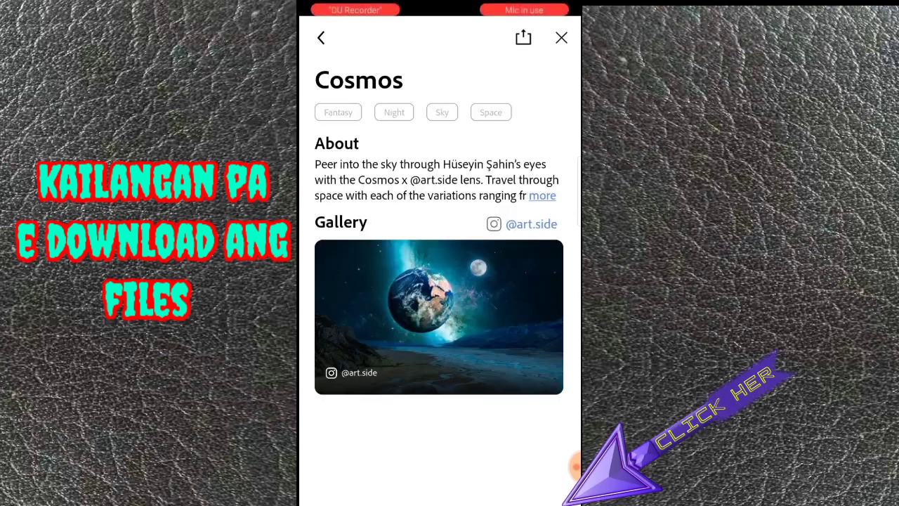
drag(534, 317, 309, 316)
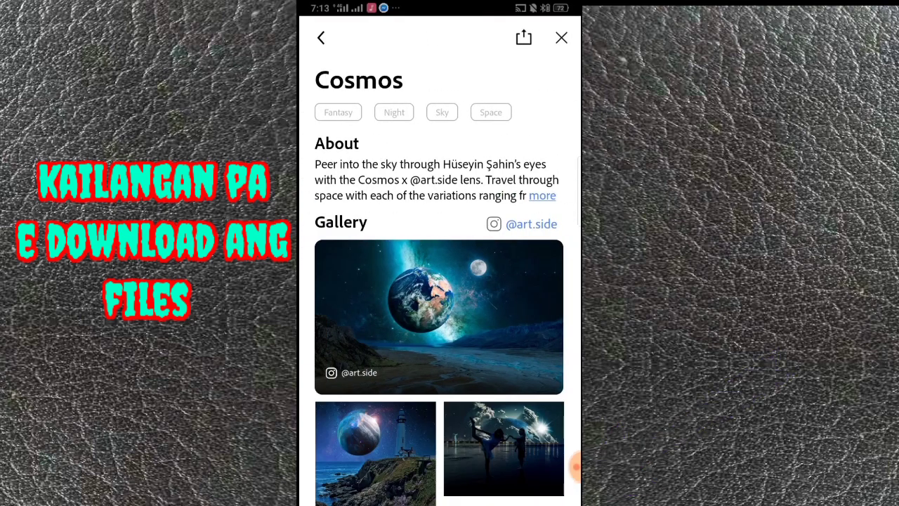
scroll(440, 316, down, 2)
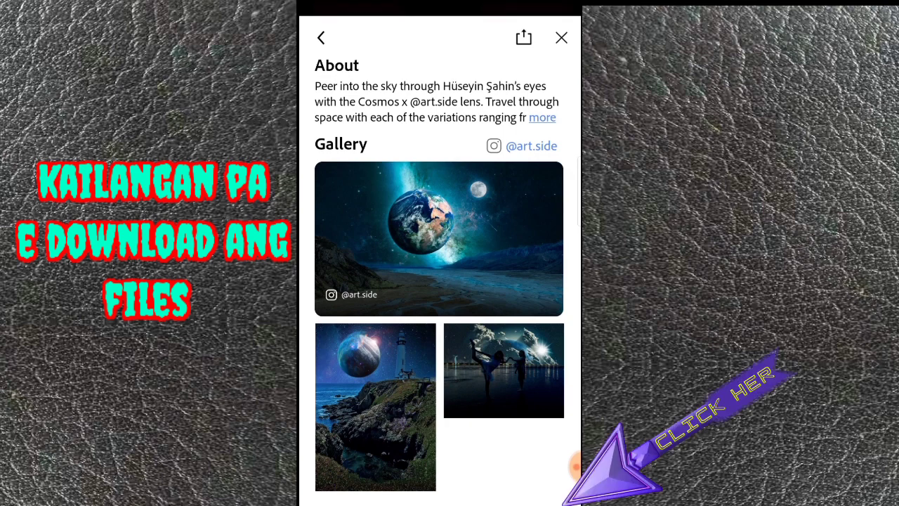
scroll(440, 281, down, 2)
scroll(440, 281, down, 2)
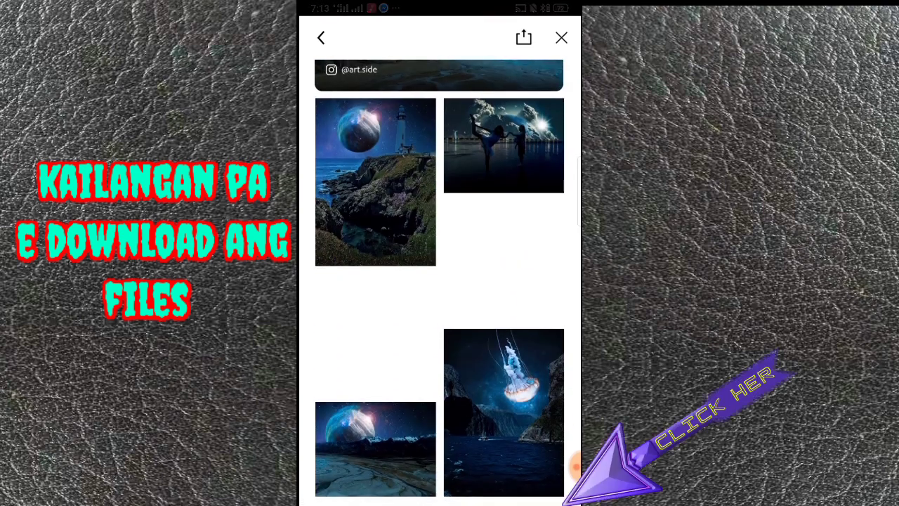
scroll(440, 281, up, 1)
scroll(440, 281, up, 3)
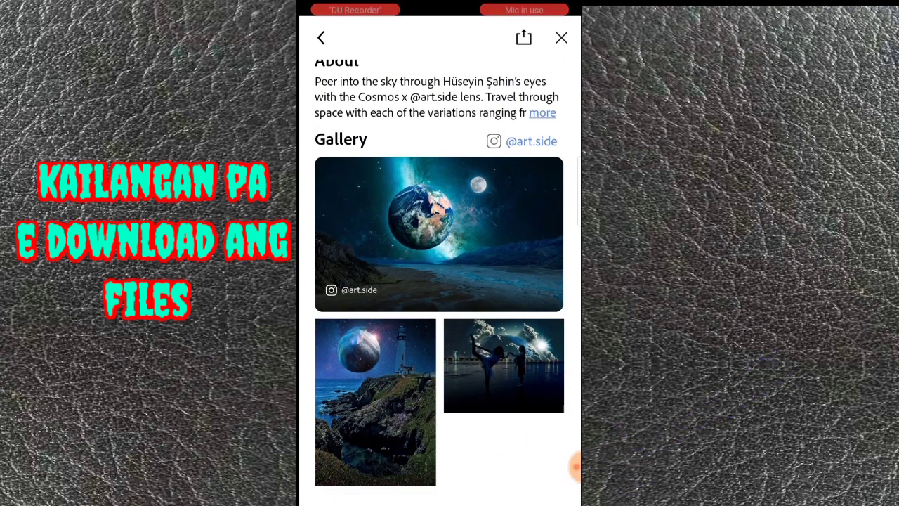
scroll(502, 414, down, 1)
scroll(502, 415, down, 3)
scroll(491, 432, up, 3)
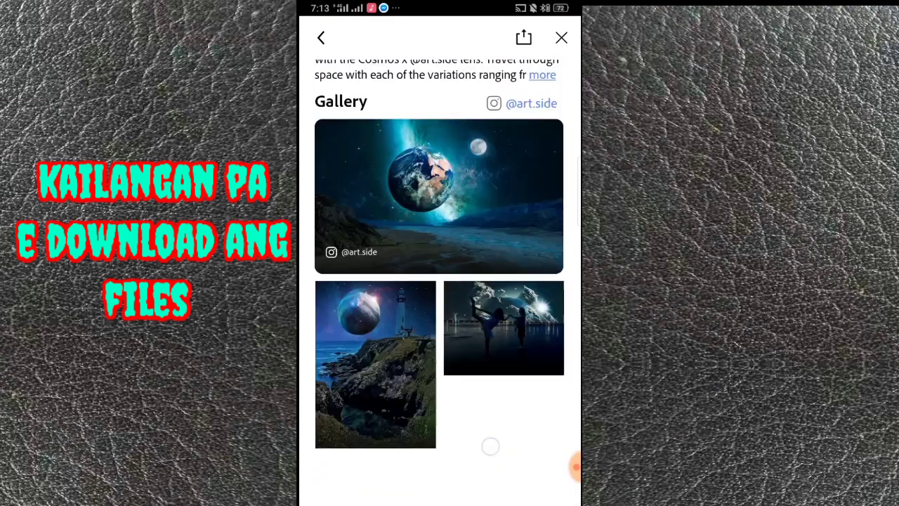
scroll(492, 442, up, 2)
- Return from the Cosmos page to the photo and scroll the lens strip to its end
click(561, 38)
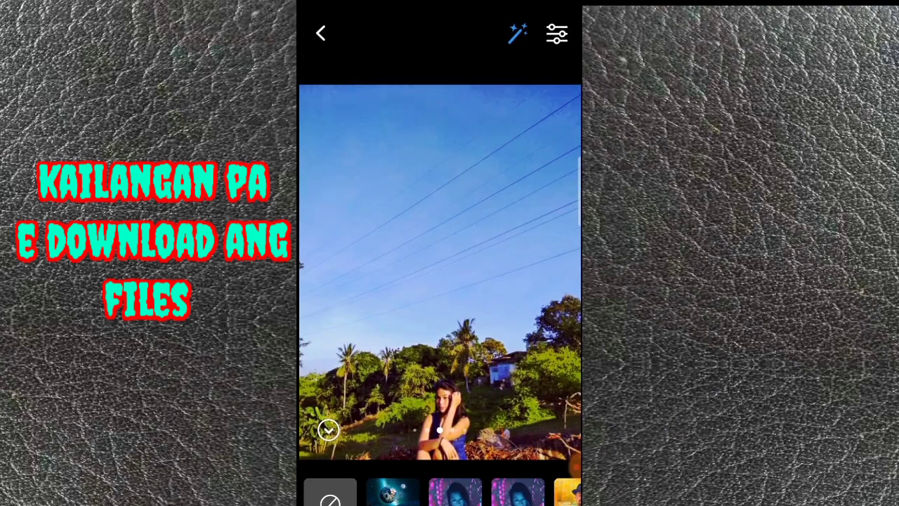
scroll(440, 492, right, 5)
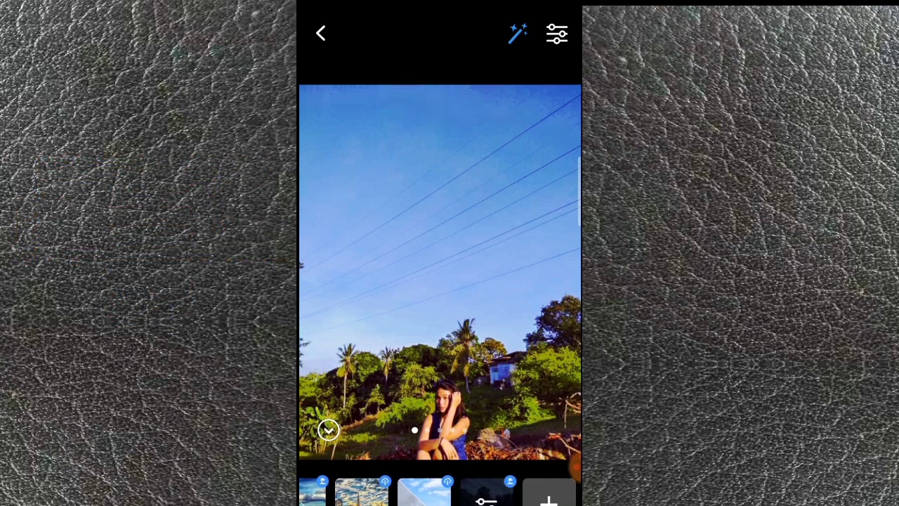
- Check the Interstellar lens details in the Lens Library
click(548, 500)
scroll(440, 295, down, 3)
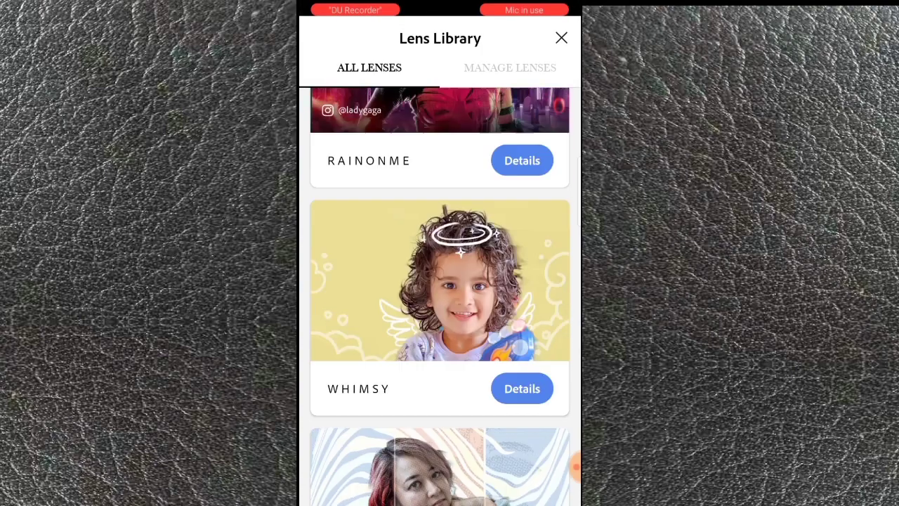
scroll(440, 295, down, 10)
scroll(440, 295, down, 10)
scroll(440, 295, down, 5)
scroll(440, 295, down, 3)
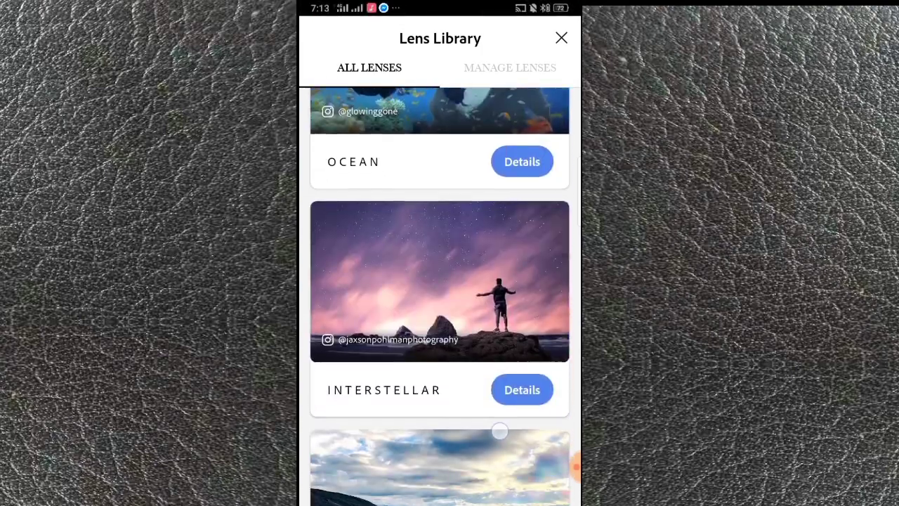
click(522, 366)
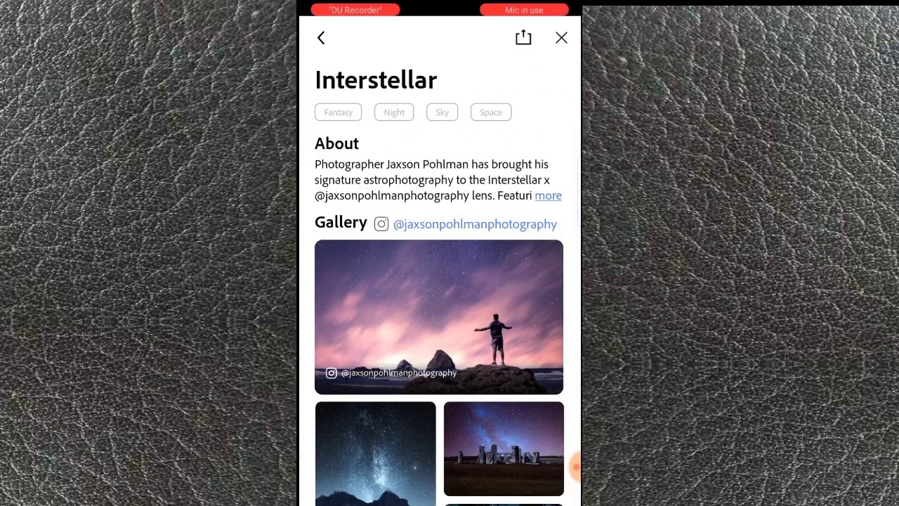
click(321, 37)
- Scroll the library and check the Reverie lens details
scroll(440, 295, up, 3)
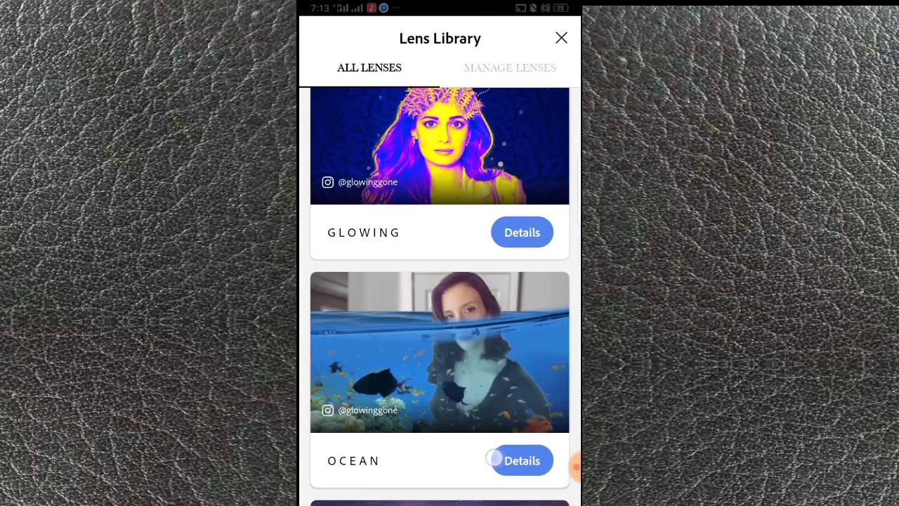
scroll(440, 295, up, 10)
scroll(439, 295, up, 10)
scroll(501, 393, down, 5)
scroll(500, 394, down, 5)
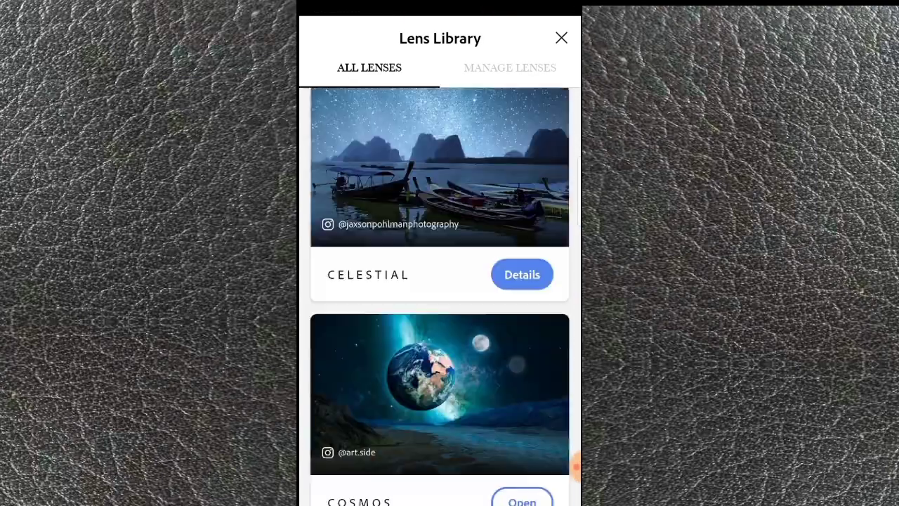
scroll(501, 393, down, 5)
scroll(500, 393, down, 5)
scroll(439, 295, down, 5)
scroll(440, 295, up, 4)
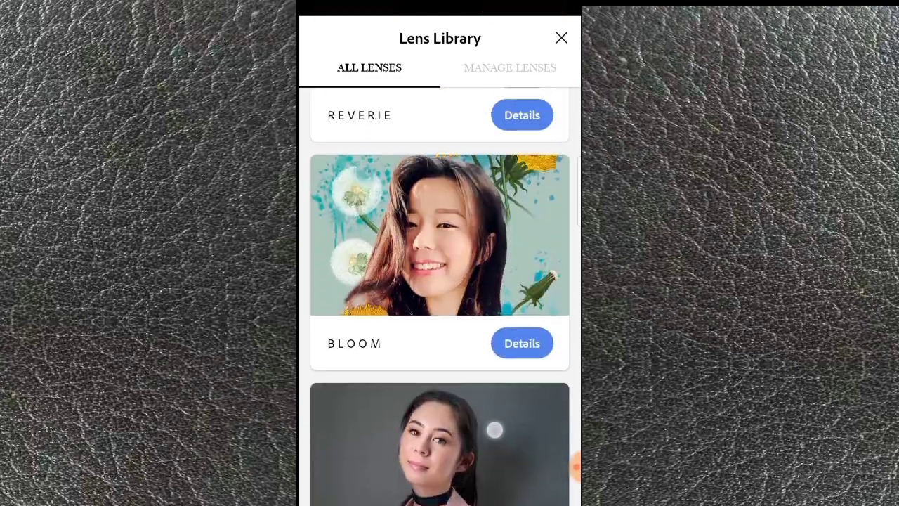
scroll(440, 295, up, 3)
click(522, 316)
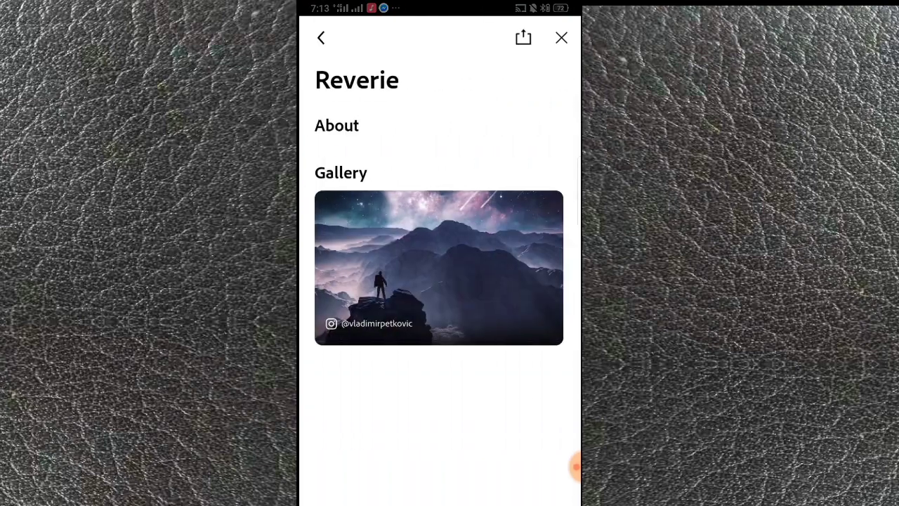
click(321, 37)
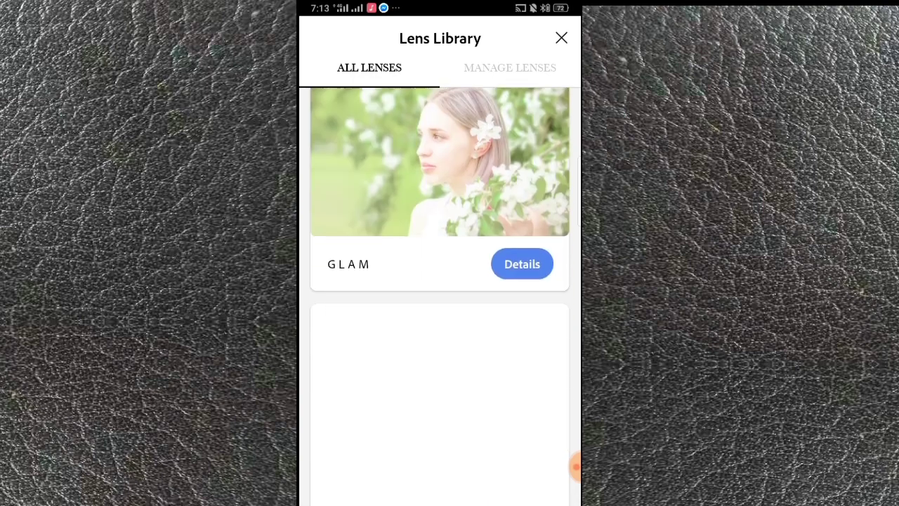
- Check the Comic Skies lens details
scroll(440, 295, down, 5)
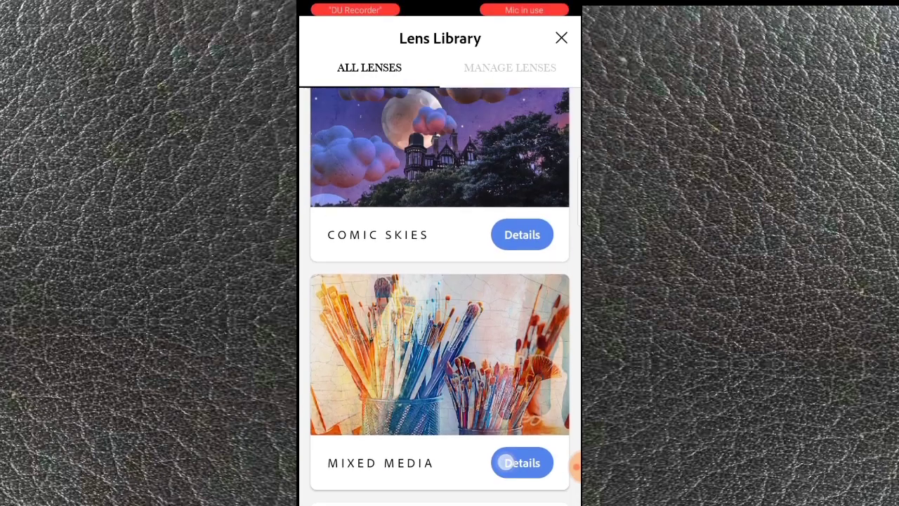
scroll(439, 295, up, 1)
click(521, 317)
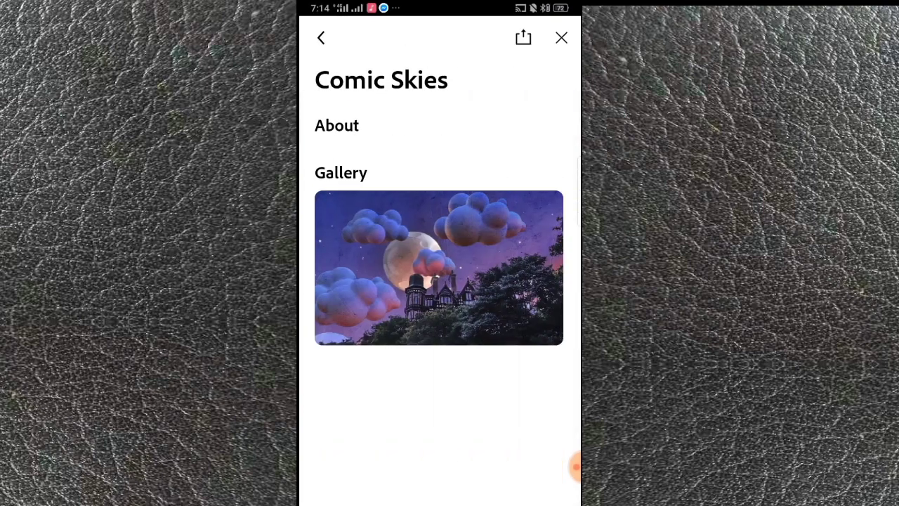
click(321, 37)
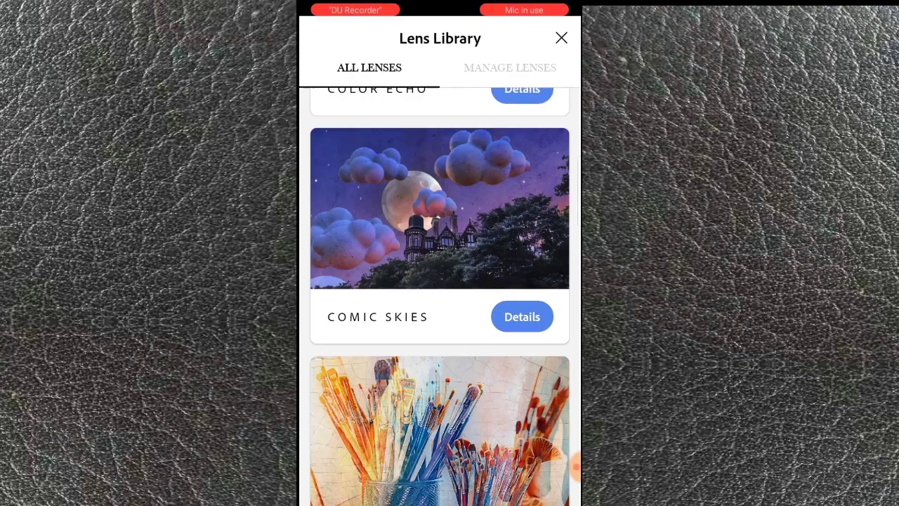
- Check the Neon Pulse (Android) lens details, then return to the girl's photo
scroll(440, 295, down, 3)
scroll(439, 295, down, 3)
scroll(439, 295, down, 5)
scroll(440, 295, down, 2)
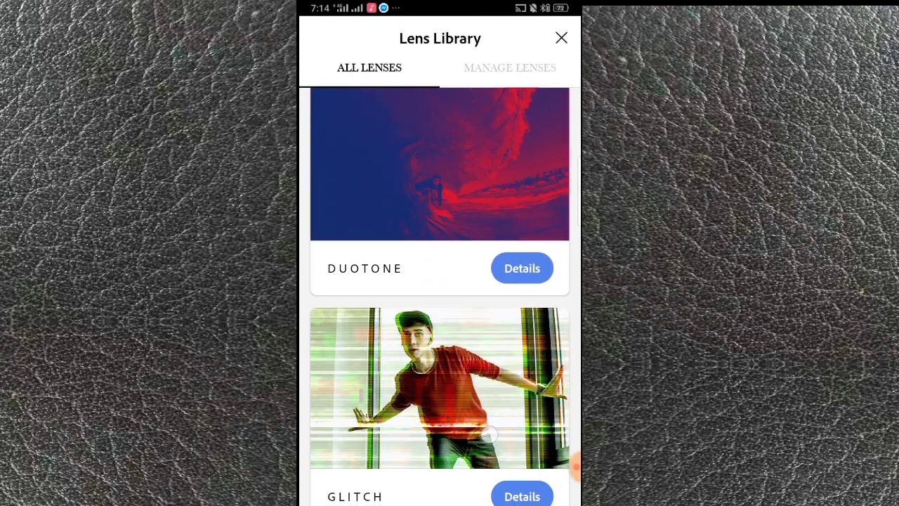
scroll(439, 295, down, 3)
scroll(440, 295, down, 3)
scroll(503, 436, down, 4)
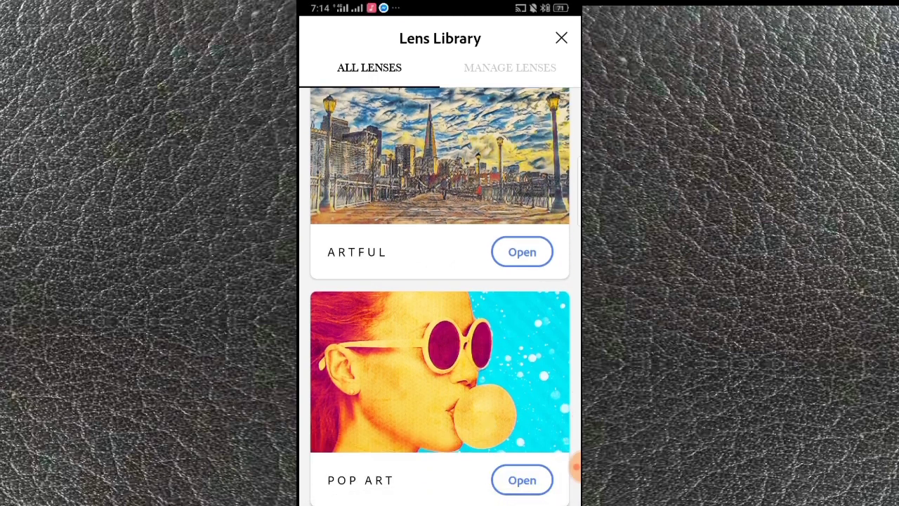
scroll(440, 295, up, 1)
scroll(440, 295, down, 1)
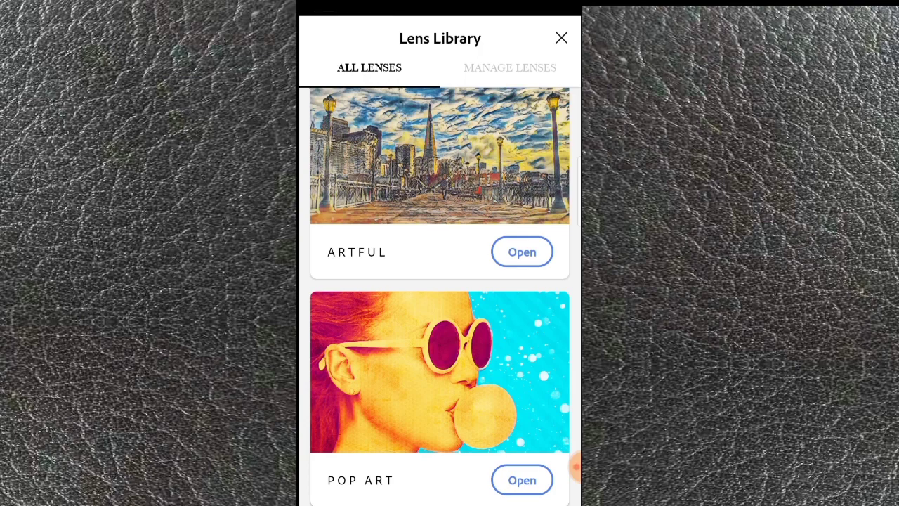
scroll(440, 295, up, 8)
scroll(440, 295, down, 4)
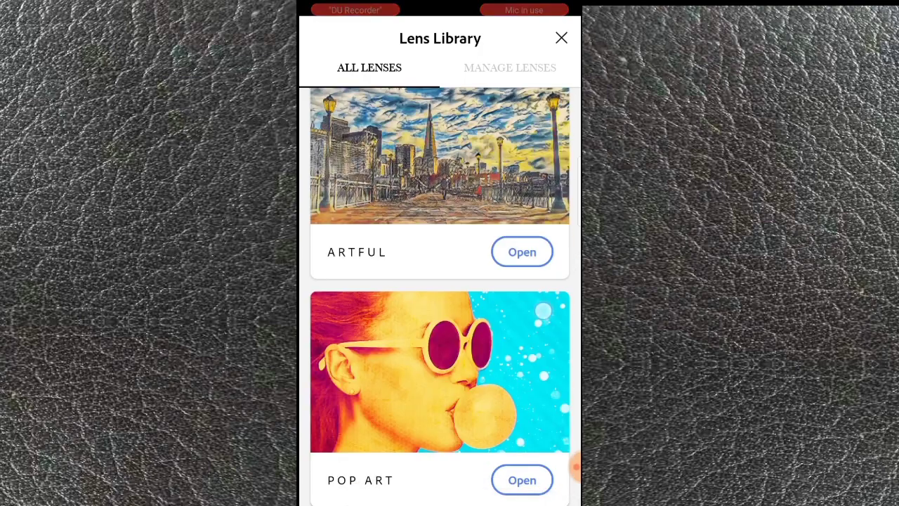
scroll(439, 295, up, 3)
scroll(440, 295, up, 4)
scroll(439, 295, up, 3)
scroll(439, 295, up, 10)
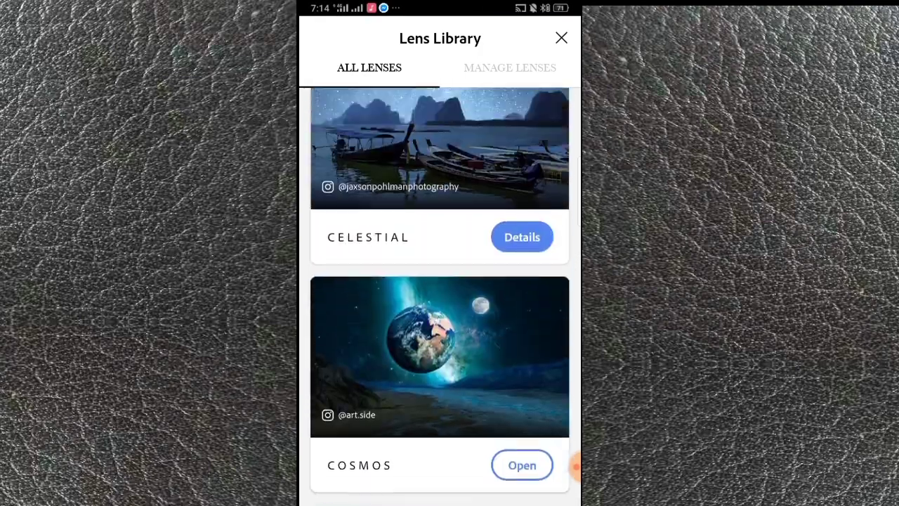
scroll(439, 295, up, 2)
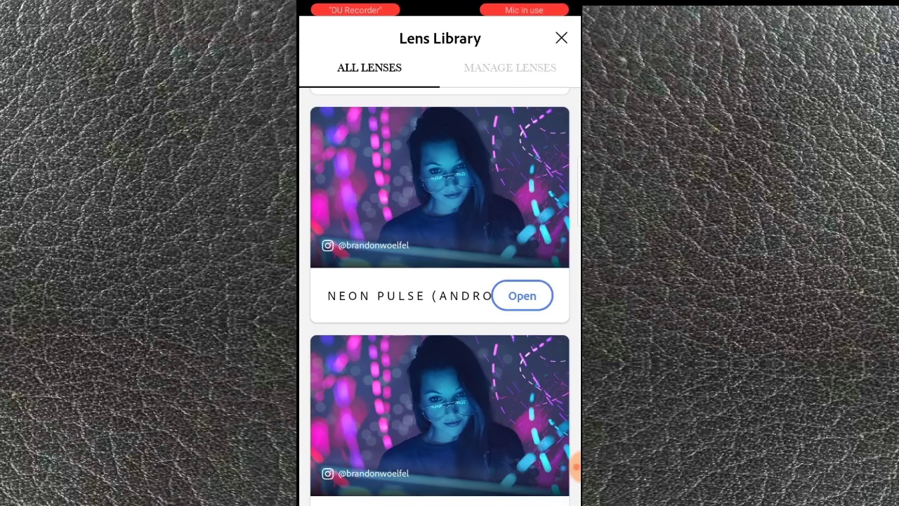
click(521, 295)
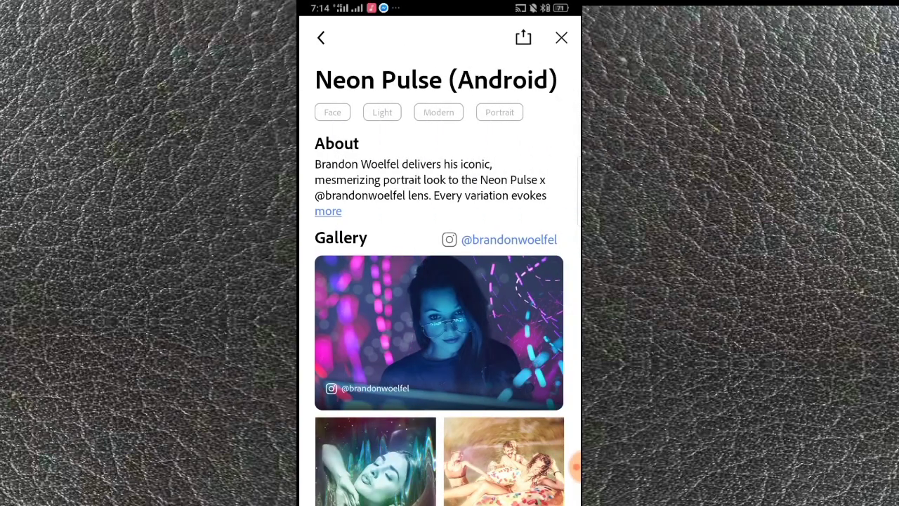
click(561, 38)
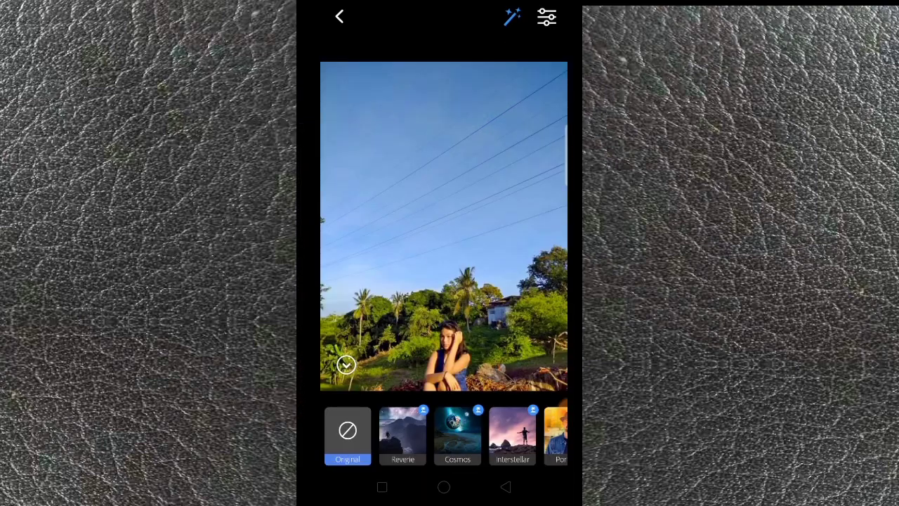
- Apply the Cosmos lens and try lower intensities, leaving intensity at 100
click(457, 432)
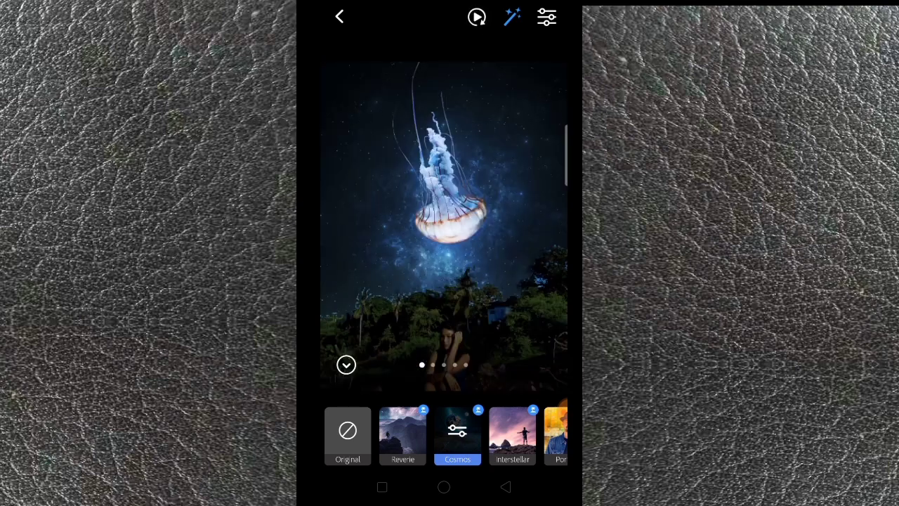
click(457, 431)
click(503, 418)
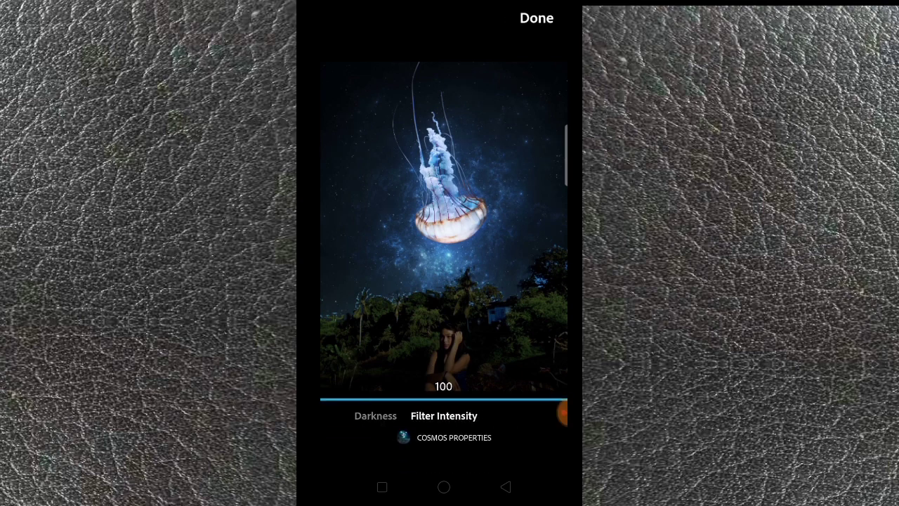
drag(510, 403, 382, 404)
drag(445, 398, 383, 400)
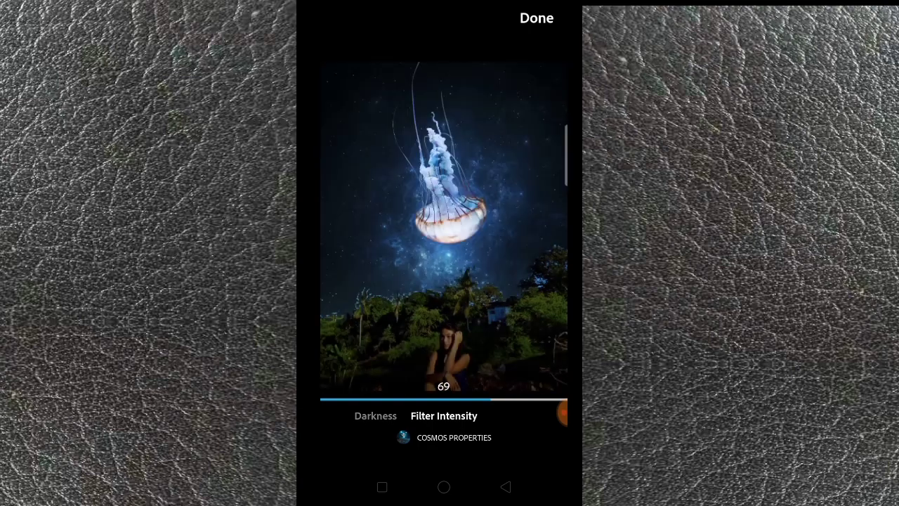
mouse_move(472, 354)
mouse_down()
mouse_move(534, 360)
mouse_move(333, 373)
mouse_up()
- Adjust the Cosmos sky darkness, finally settling it at 20
click(375, 415)
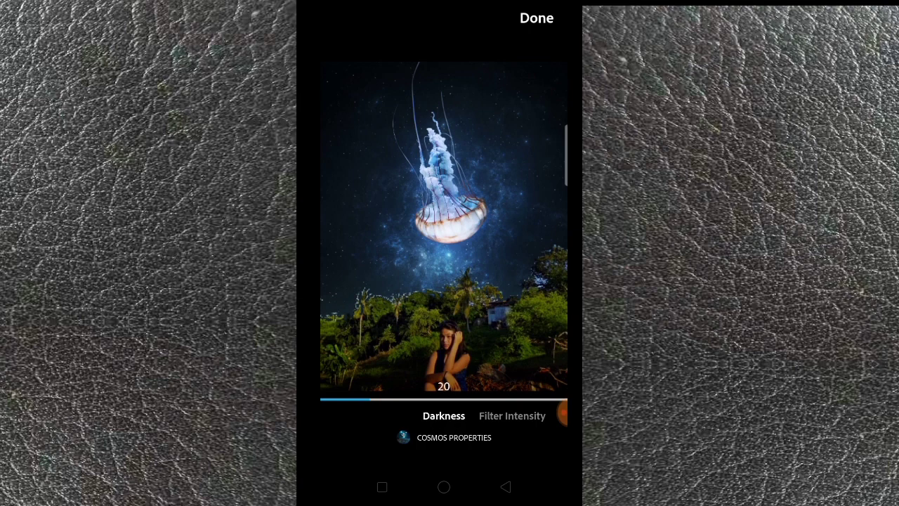
drag(494, 346, 421, 364)
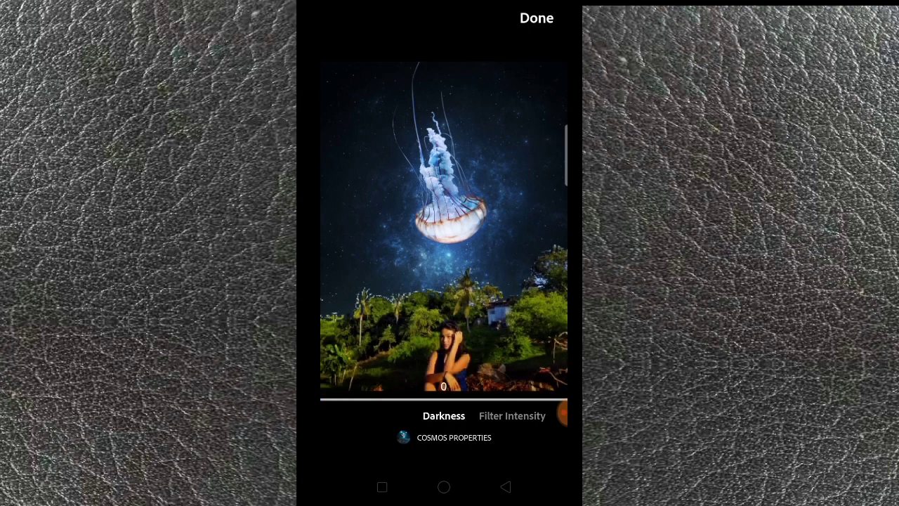
mouse_move(482, 349)
mouse_down()
mouse_move(513, 350)
mouse_move(502, 359)
mouse_move(458, 362)
mouse_up()
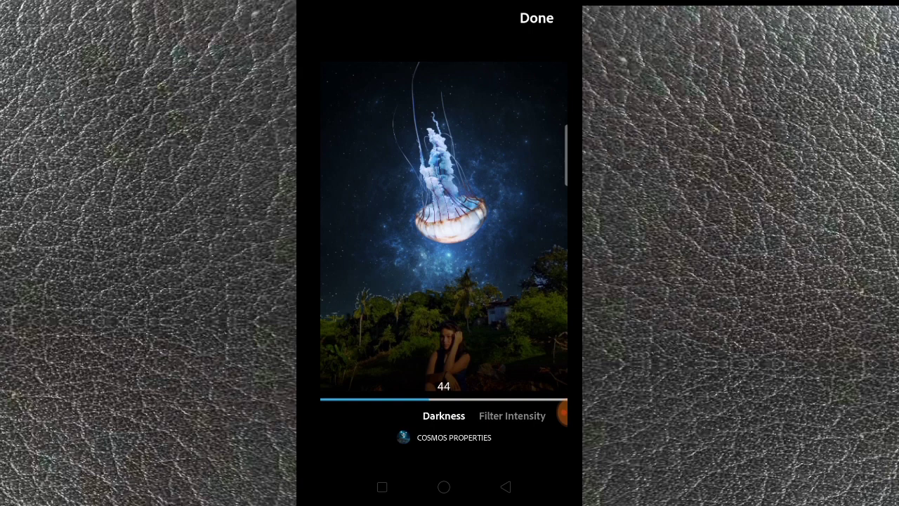
drag(414, 367, 344, 366)
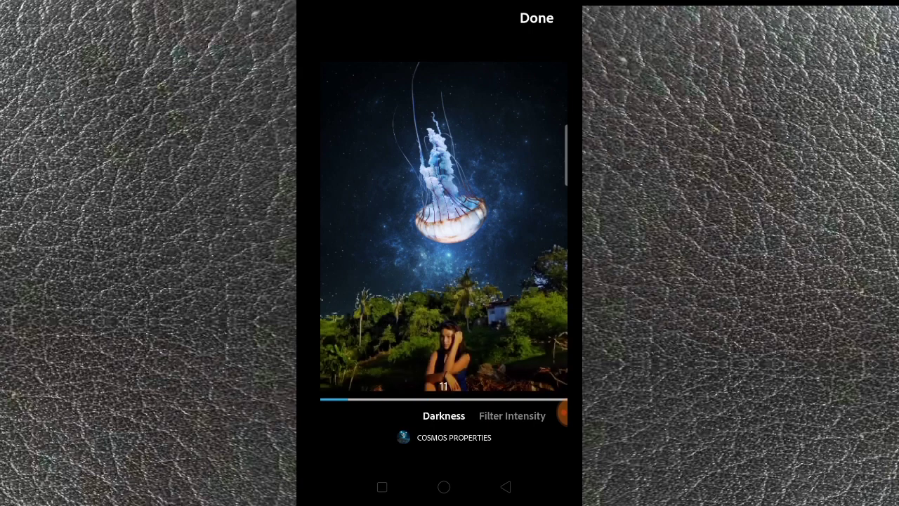
drag(479, 348, 499, 349)
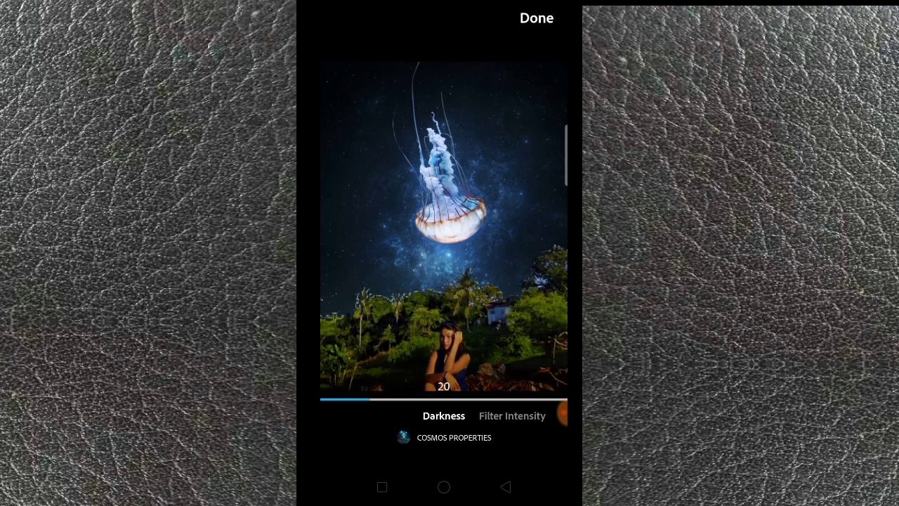
- Switch to the second Cosmos planet sky variant (2 of 5) and open its properties
click(536, 17)
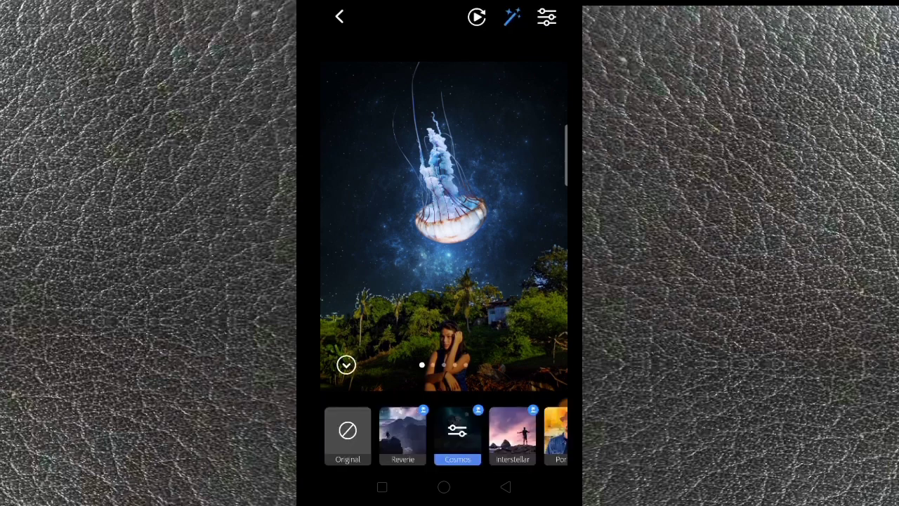
drag(492, 211, 394, 211)
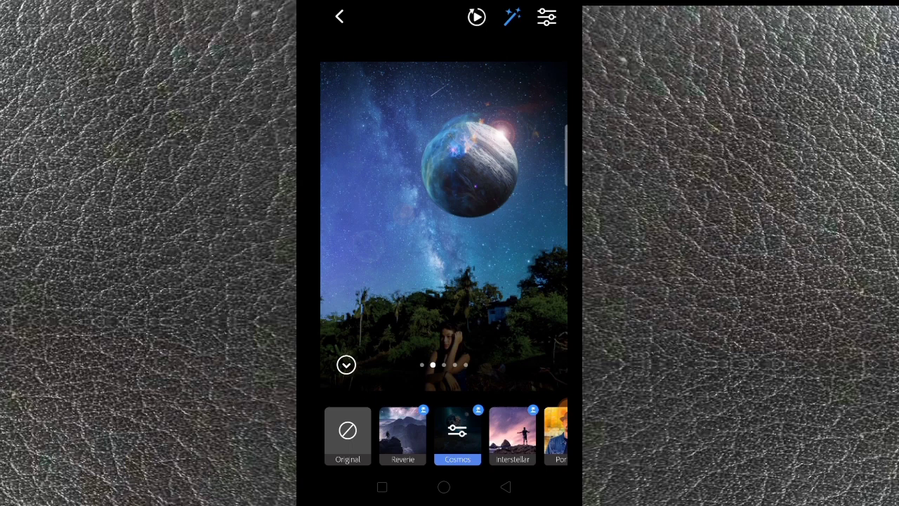
click(457, 430)
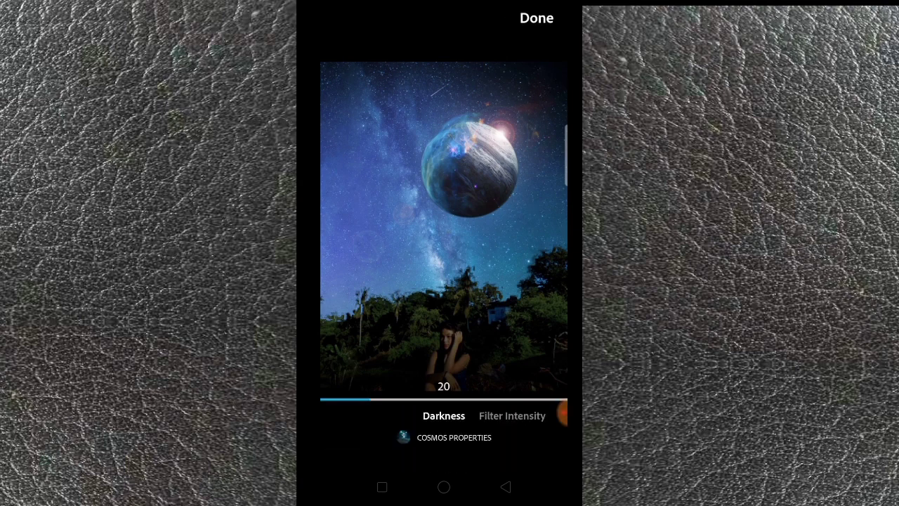
- Set the Cosmos sky Darkness to 0, comparing against the unfiltered original photo
mouse_move(459, 331)
mouse_down()
mouse_move(539, 342)
mouse_move(361, 345)
mouse_up()
drag(449, 330, 411, 333)
mouse_move(491, 340)
mouse_down()
mouse_move(462, 336)
mouse_move(530, 340)
mouse_move(454, 339)
mouse_move(463, 345)
mouse_move(432, 351)
mouse_up()
click(491, 340)
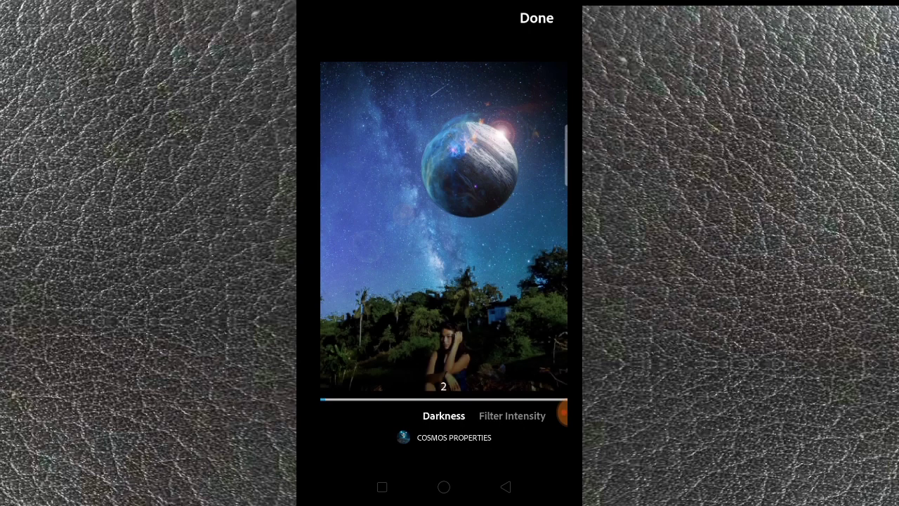
mouse_move(479, 334)
mouse_down()
mouse_move(454, 339)
mouse_move(510, 343)
mouse_move(500, 345)
mouse_up()
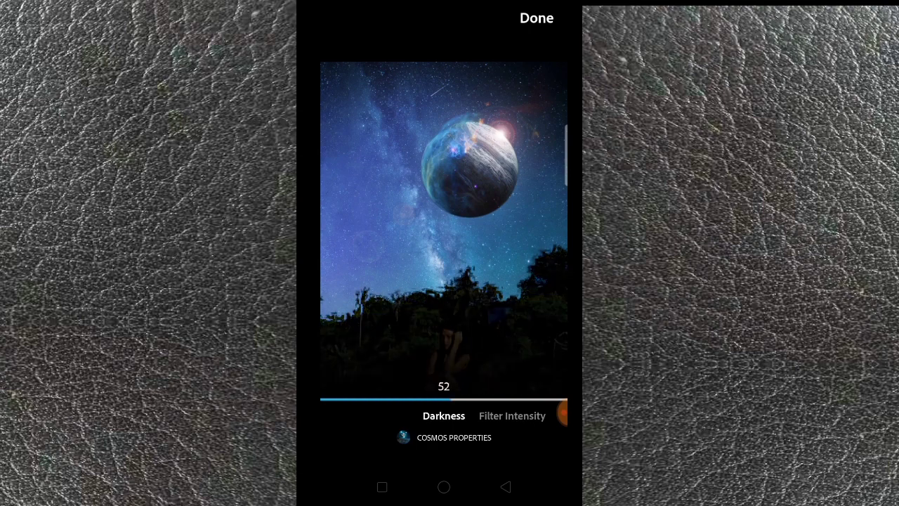
mouse_move(495, 343)
mouse_down()
mouse_move(508, 345)
mouse_move(397, 360)
mouse_move(412, 356)
mouse_move(379, 353)
mouse_up()
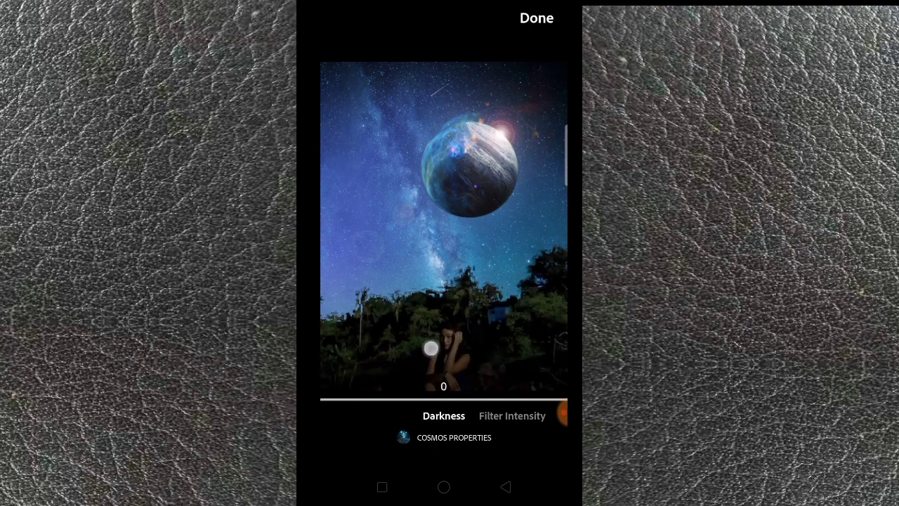
drag(457, 356, 403, 362)
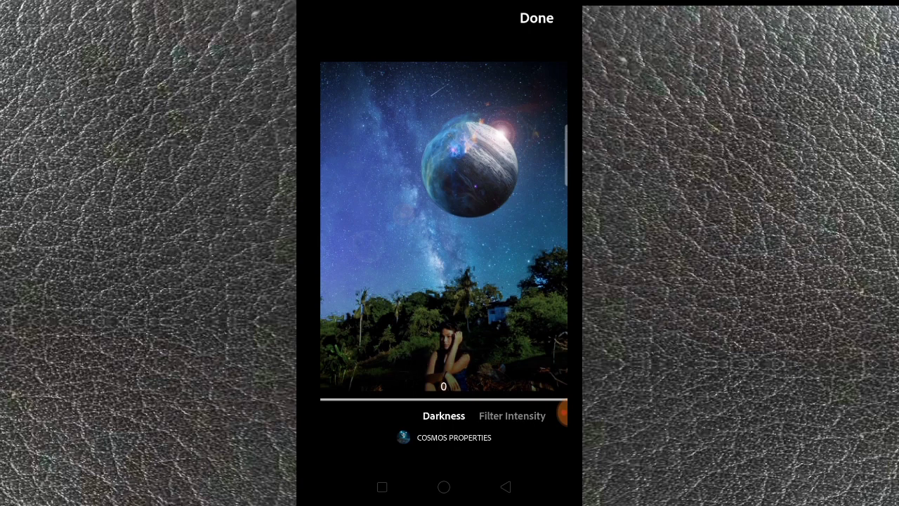
drag(473, 346, 377, 362)
- Raise Filter Intensity to 76, confirm the look, and hide the lens strip
click(509, 415)
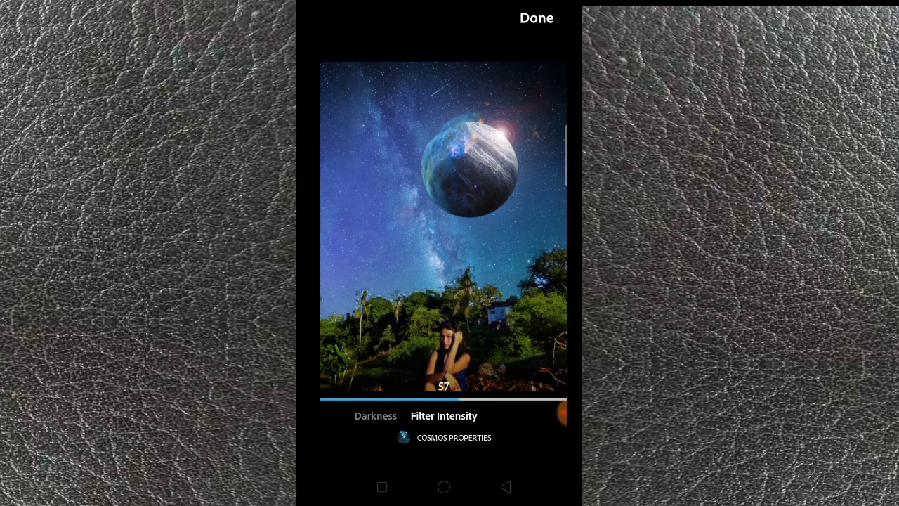
drag(499, 336, 517, 341)
drag(491, 346, 496, 347)
click(537, 18)
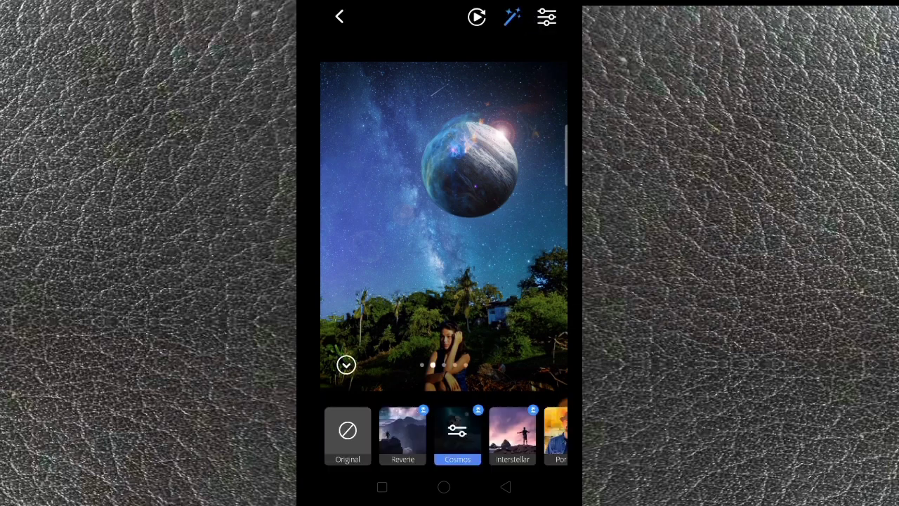
click(346, 364)
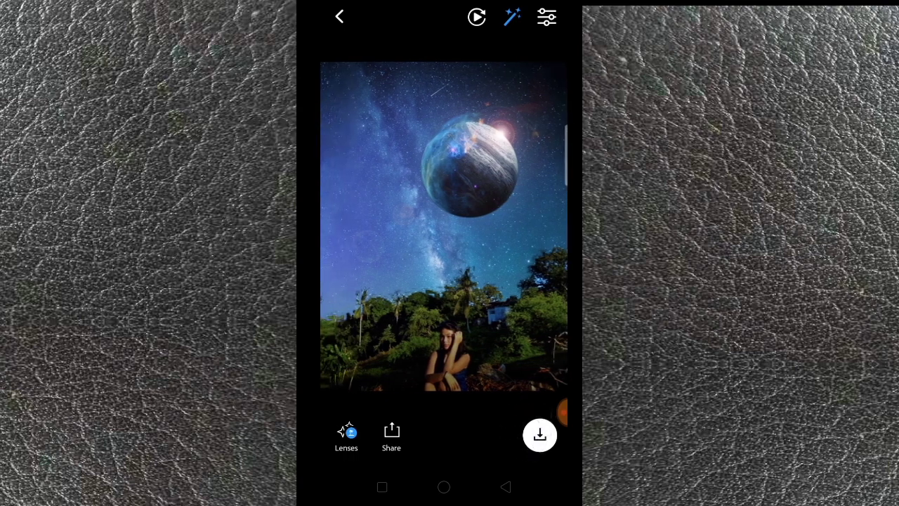
- Bring back the lenses and switch to the Earth-and-moon Cosmos variant (4 of 5)
click(346, 433)
drag(431, 295, 393, 295)
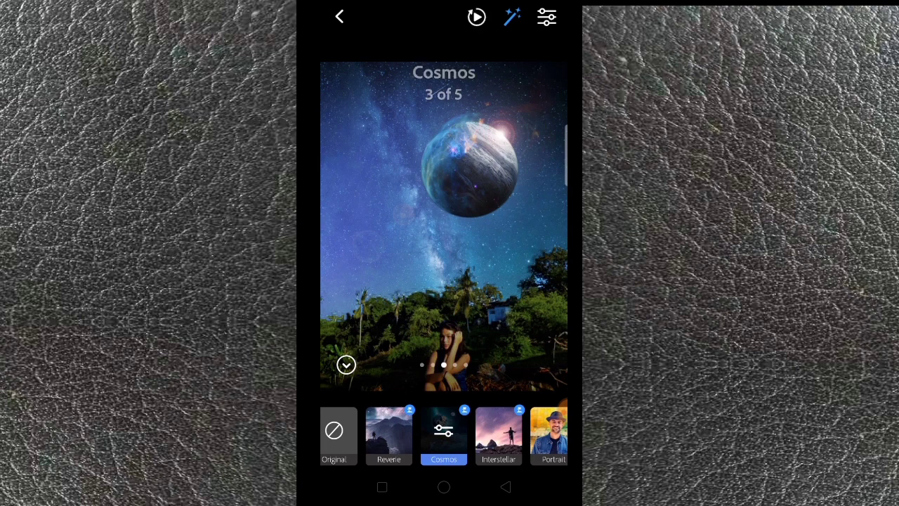
drag(493, 272, 429, 281)
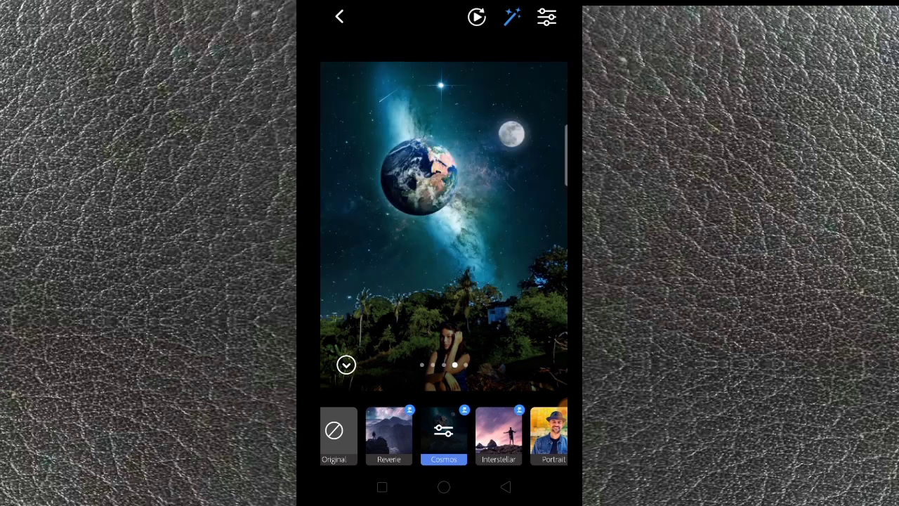
click(444, 430)
- Lower Filter Intensity to 29 and add Darkness 7, then confirm the settings
click(518, 419)
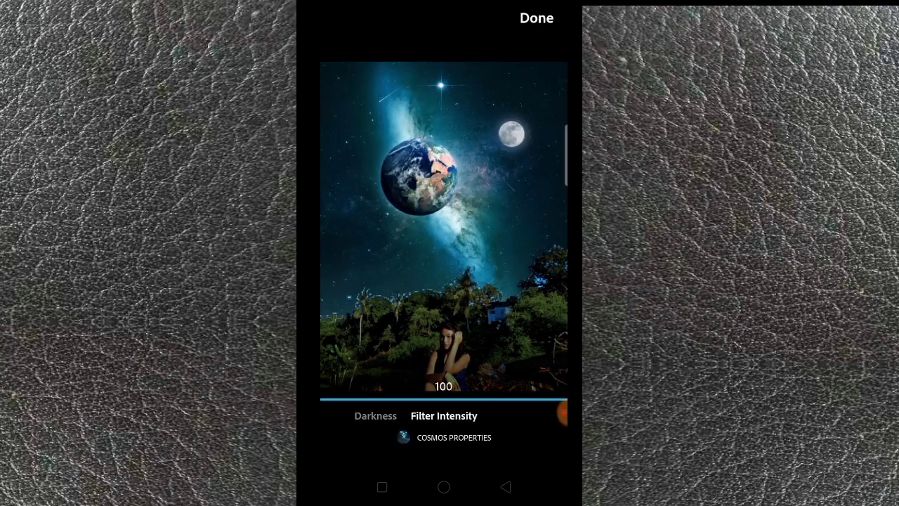
drag(490, 343, 351, 355)
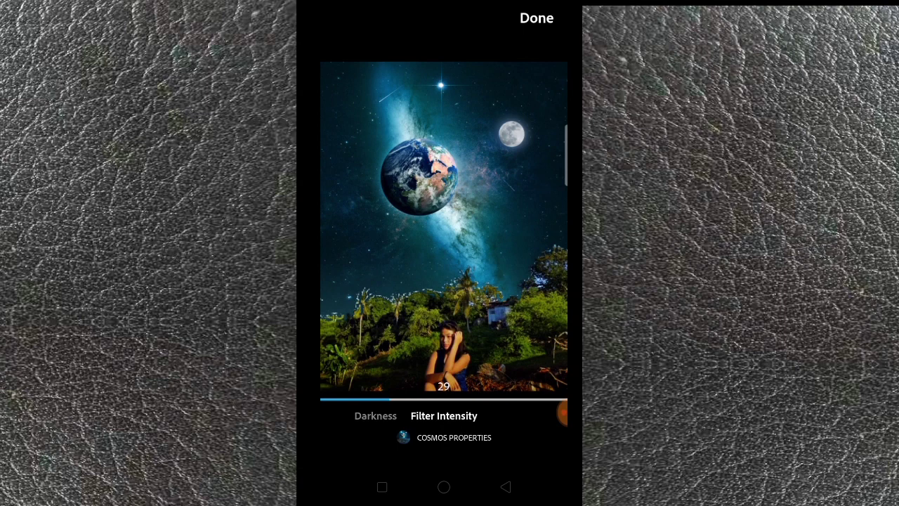
click(375, 416)
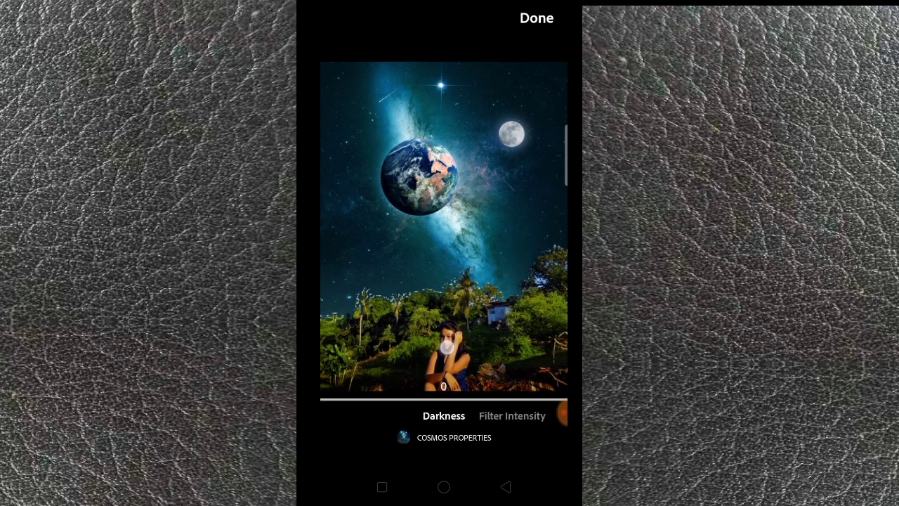
mouse_move(447, 347)
mouse_down()
mouse_move(523, 340)
mouse_move(460, 354)
mouse_up()
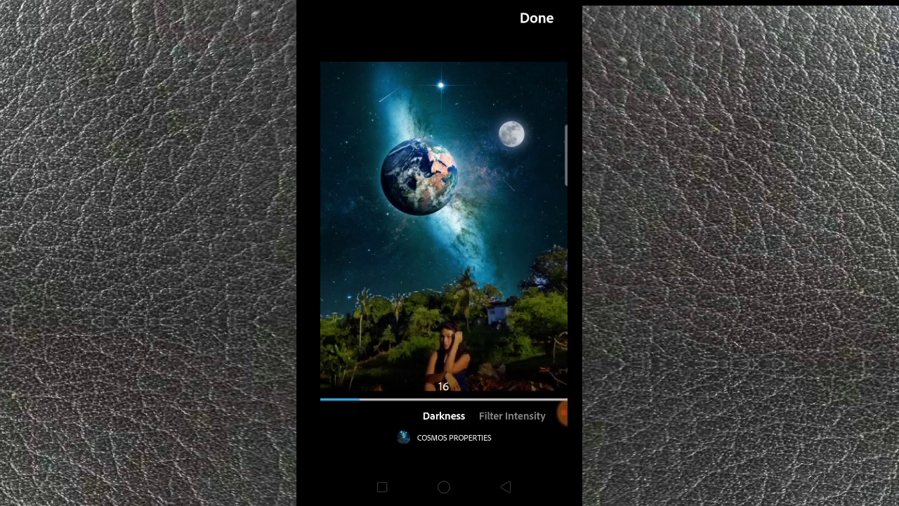
click(545, 21)
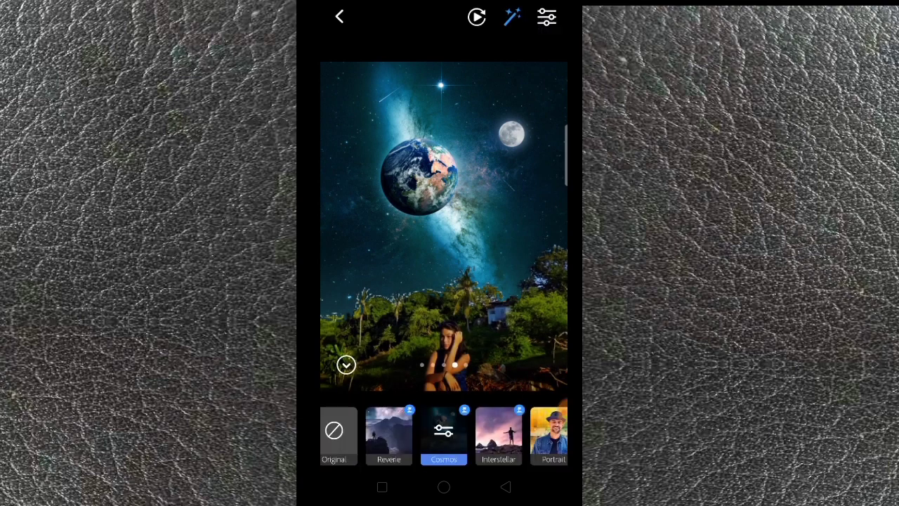
- Lower the Contrast adjustment, then enlarge the Earth and drag it to the upper left
click(546, 17)
drag(513, 422, 408, 426)
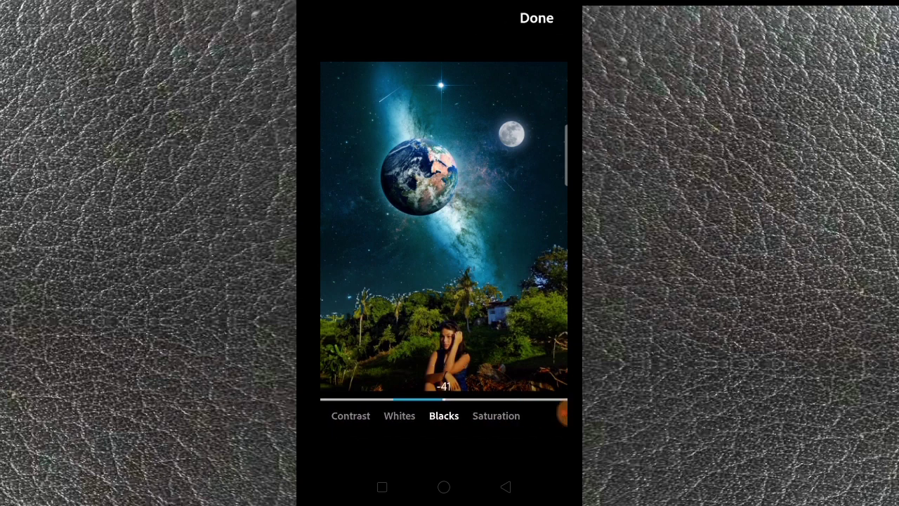
click(351, 417)
mouse_move(464, 361)
mouse_down()
mouse_move(516, 363)
mouse_move(375, 381)
mouse_up()
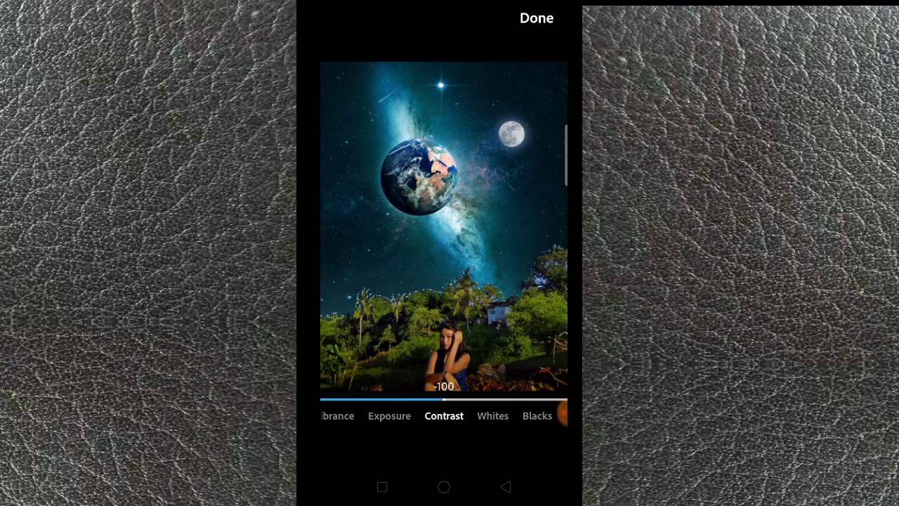
drag(485, 366, 504, 365)
click(541, 18)
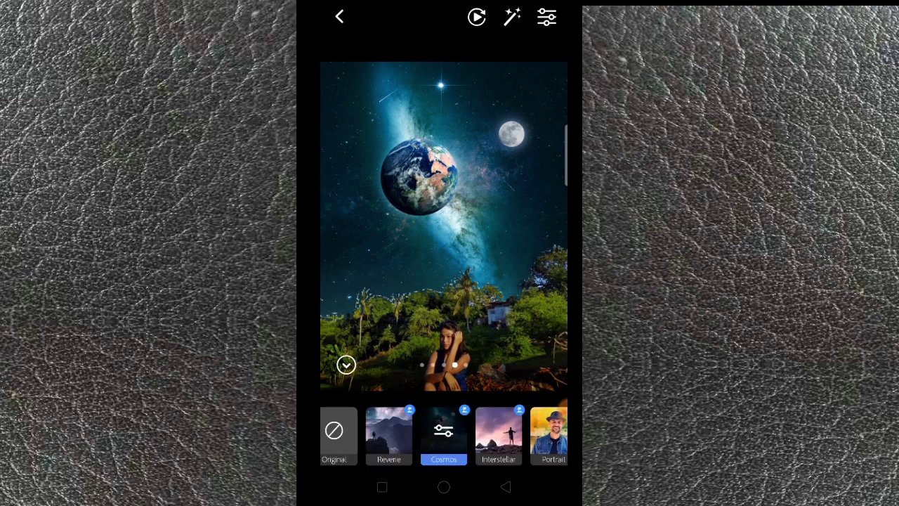
mouse_move(370, 135)
mouse_down()
mouse_move(349, 214)
mouse_move(344, 105)
mouse_move(325, 116)
mouse_move(341, 144)
mouse_move(358, 133)
mouse_up()
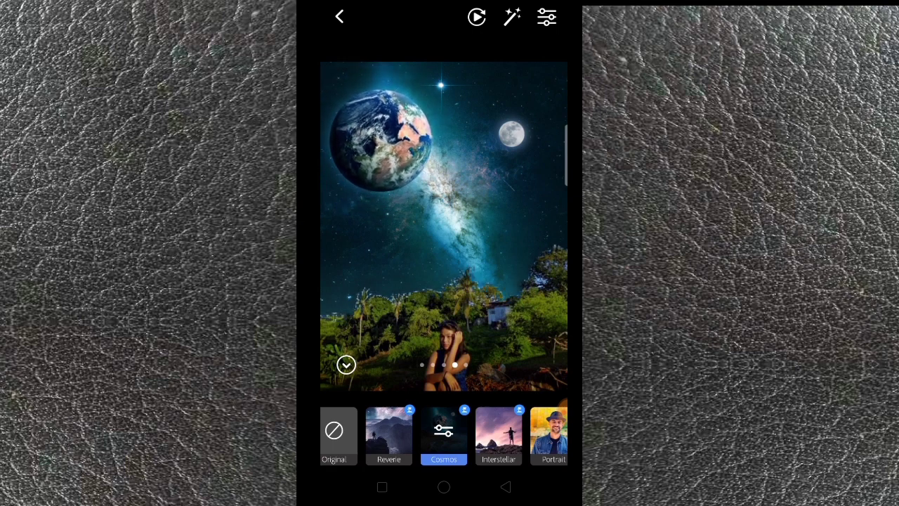
- Hide the lens strip and download the finished Earth-sky photo to the device
click(346, 363)
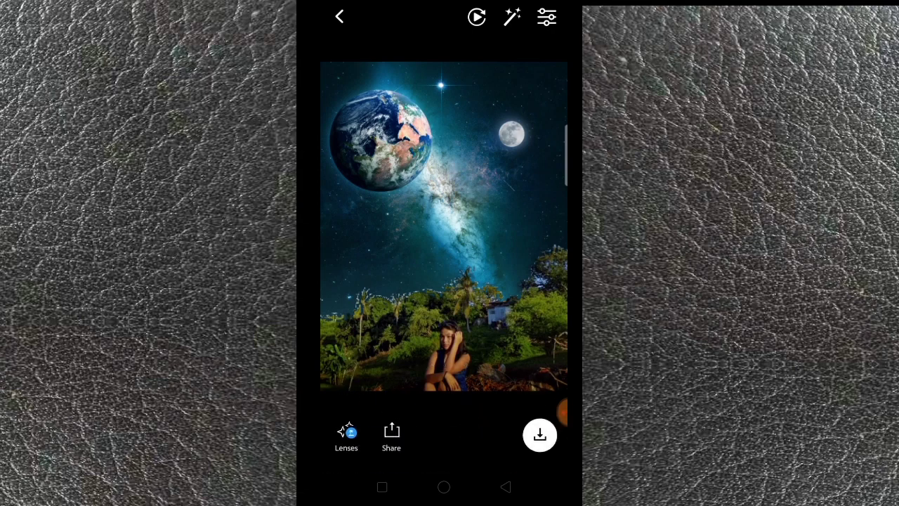
click(539, 434)
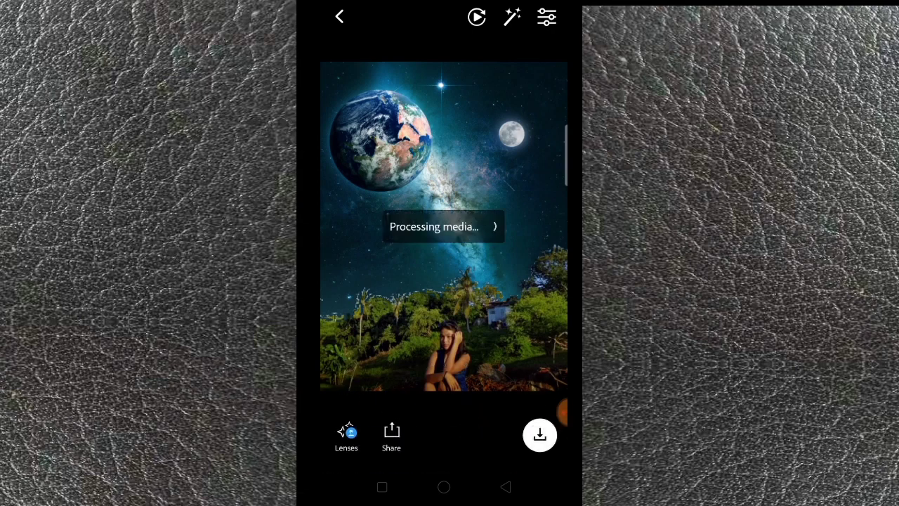